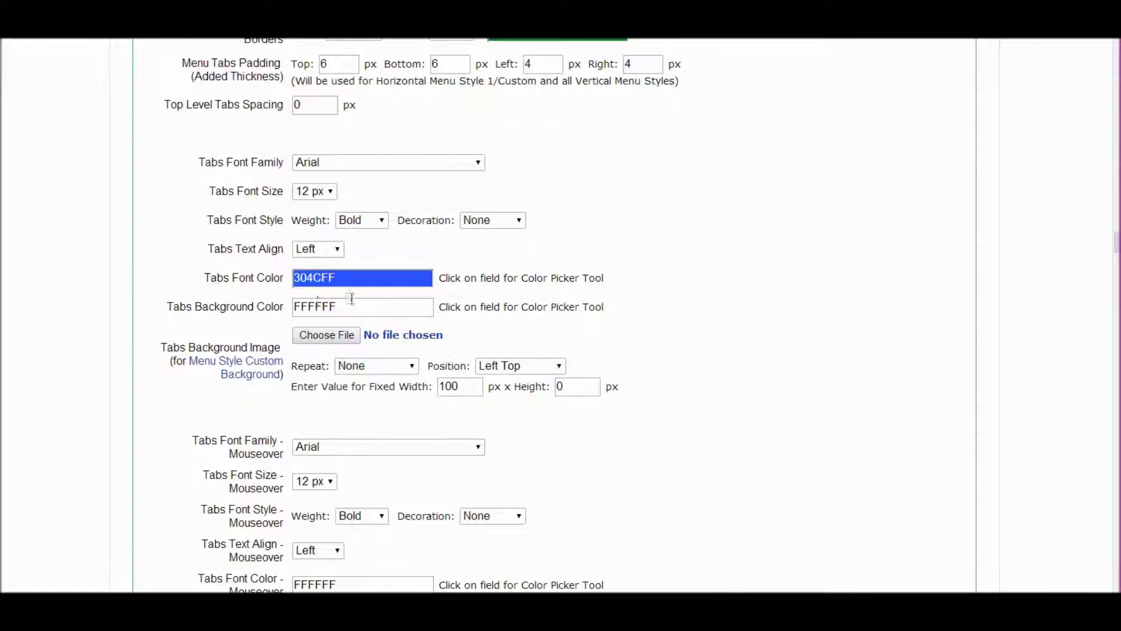
- Set the menu tabs' background color to 304CFF and their font color to FFFFFF
{"action": "double_click", "coordinate": [352, 303]}
{"action": "type", "text": "304CFF"}
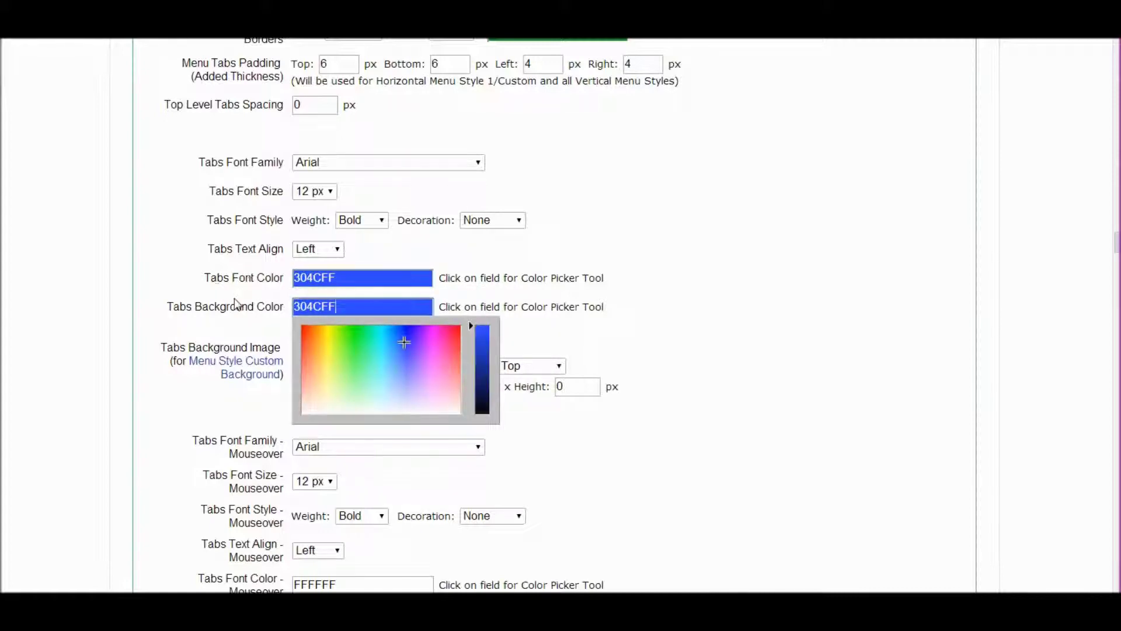
{"action": "left_click", "coordinate": [353, 278]}
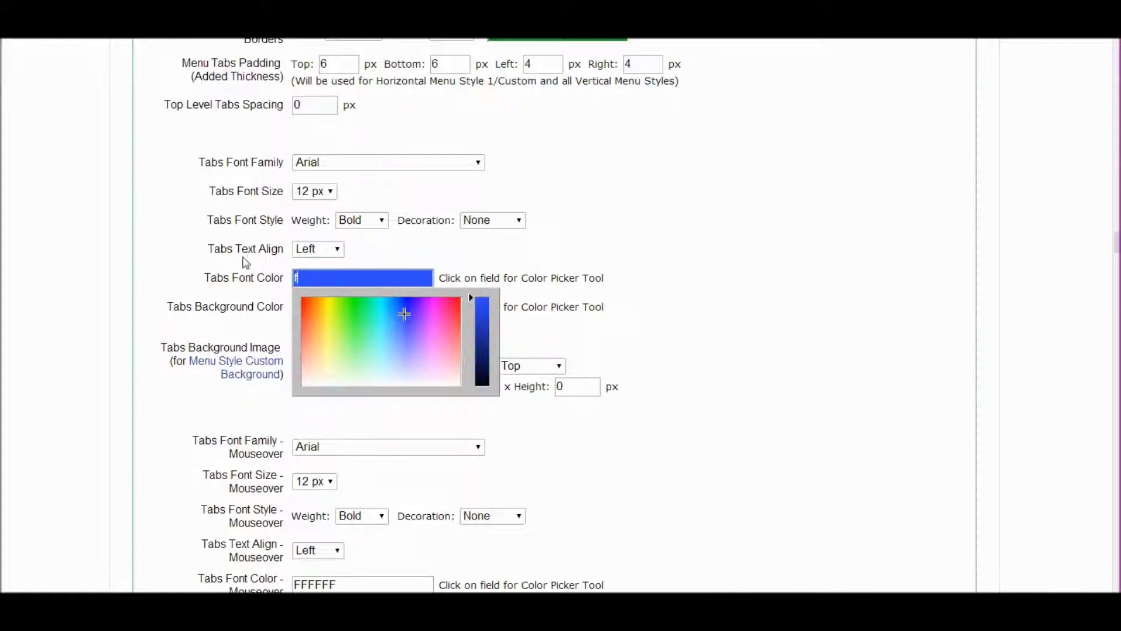
{"action": "type", "text": "ffffff"}
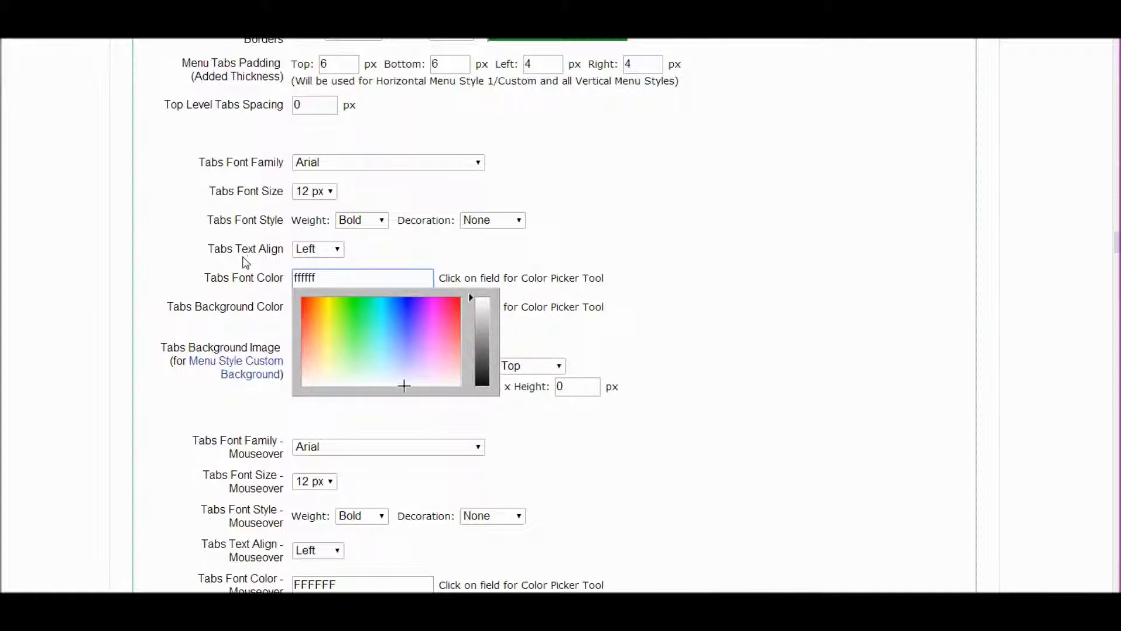
{"action": "left_click", "coordinate": [243, 324]}
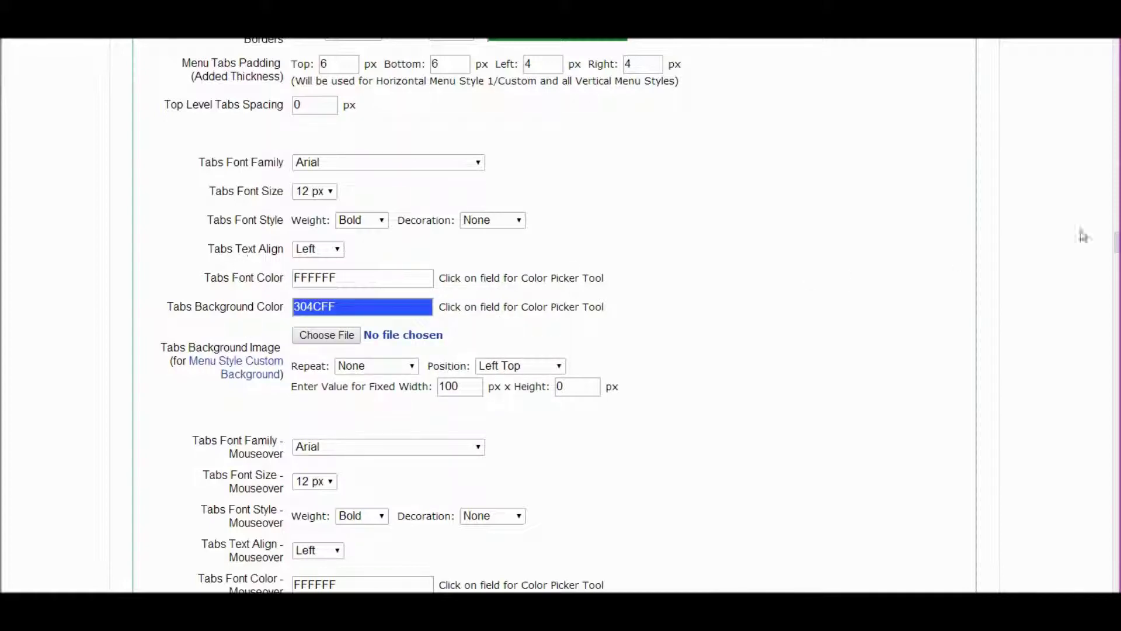
- Pick a different shade of blue for the tabs' mouseover background color and save the style configurations
{"action": "left_click_drag", "start_coordinate": [1116, 246], "coordinate": [1117, 254]}
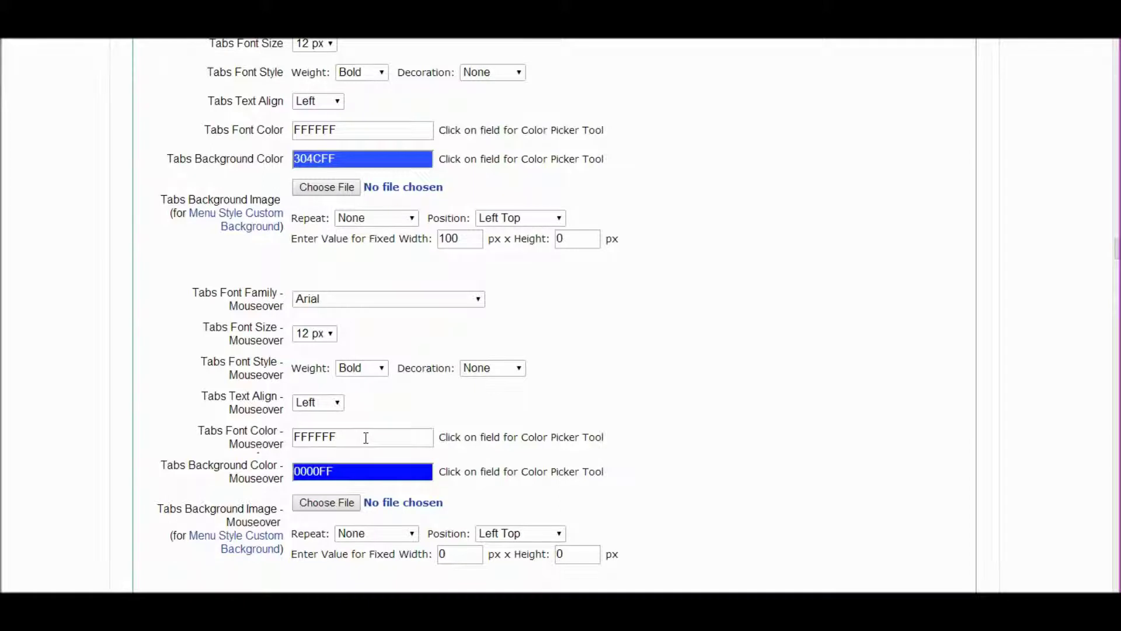
{"action": "left_click", "coordinate": [363, 471]}
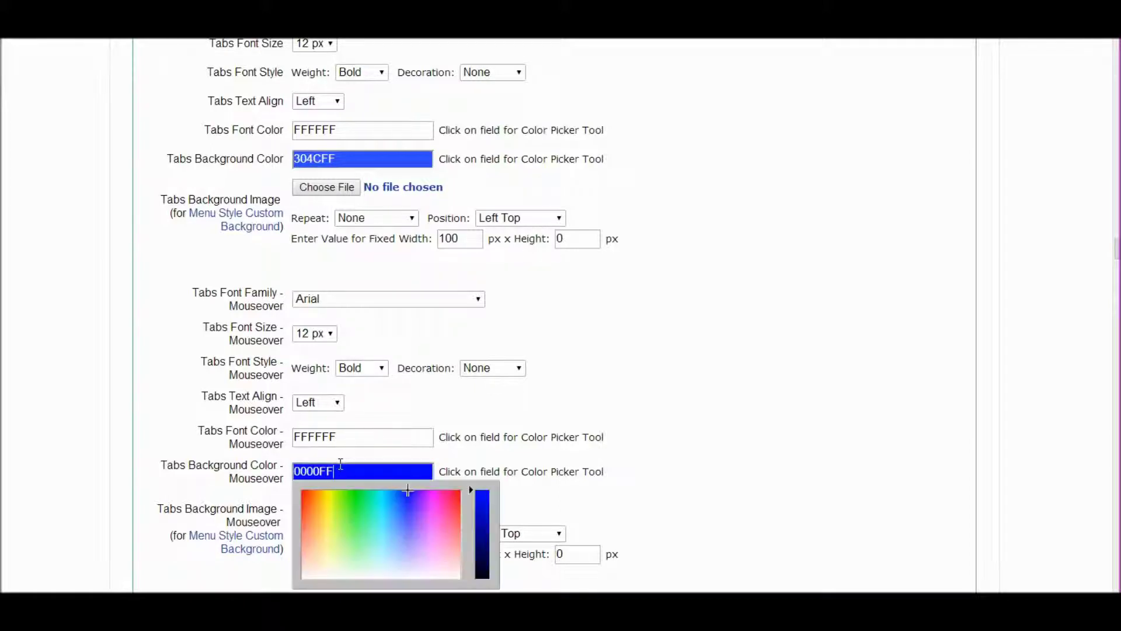
{"action": "left_click", "coordinate": [391, 494]}
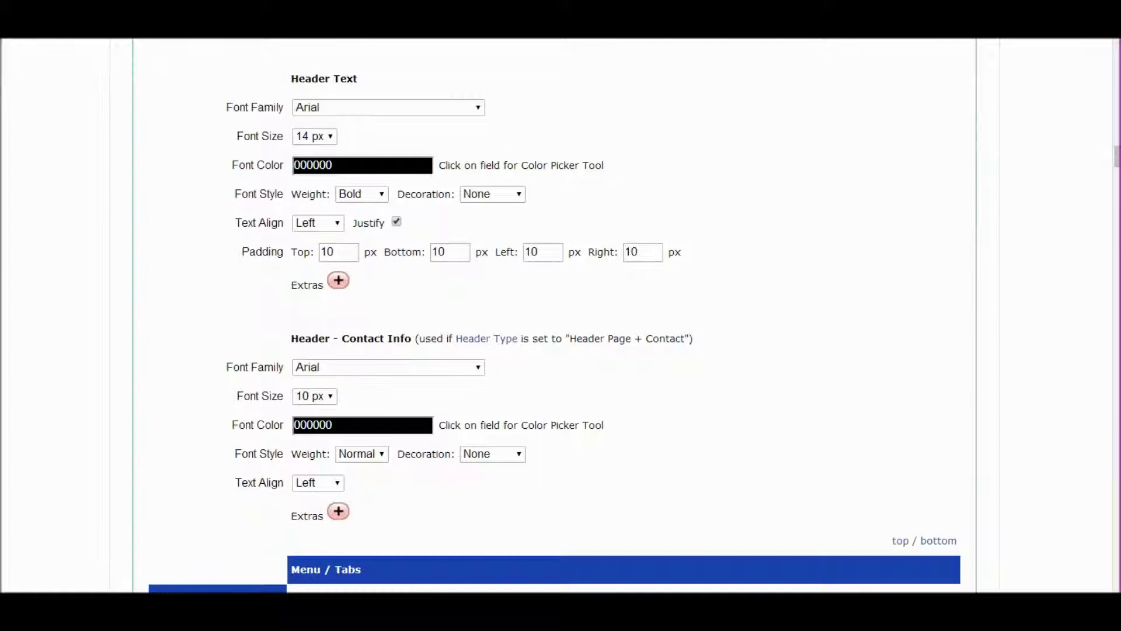
{"action": "left_click", "coordinate": [901, 540]}
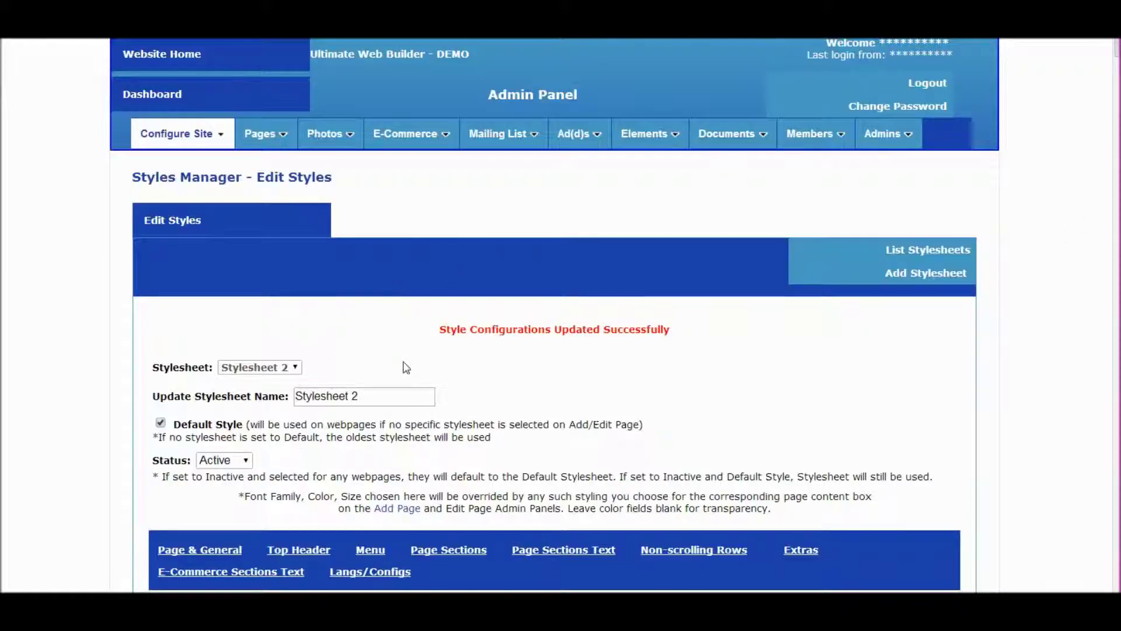
- In the page sections styles, clear the background colors of the Main Page Section wrapper and content
{"action": "left_click", "coordinate": [448, 549]}
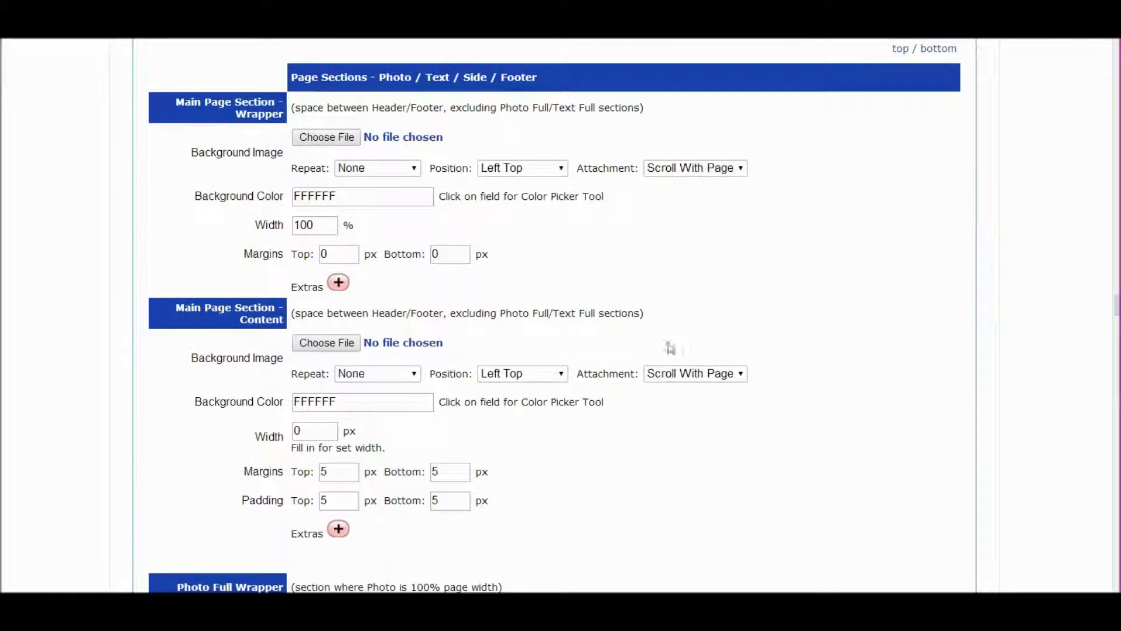
{"action": "left_click", "coordinate": [358, 194]}
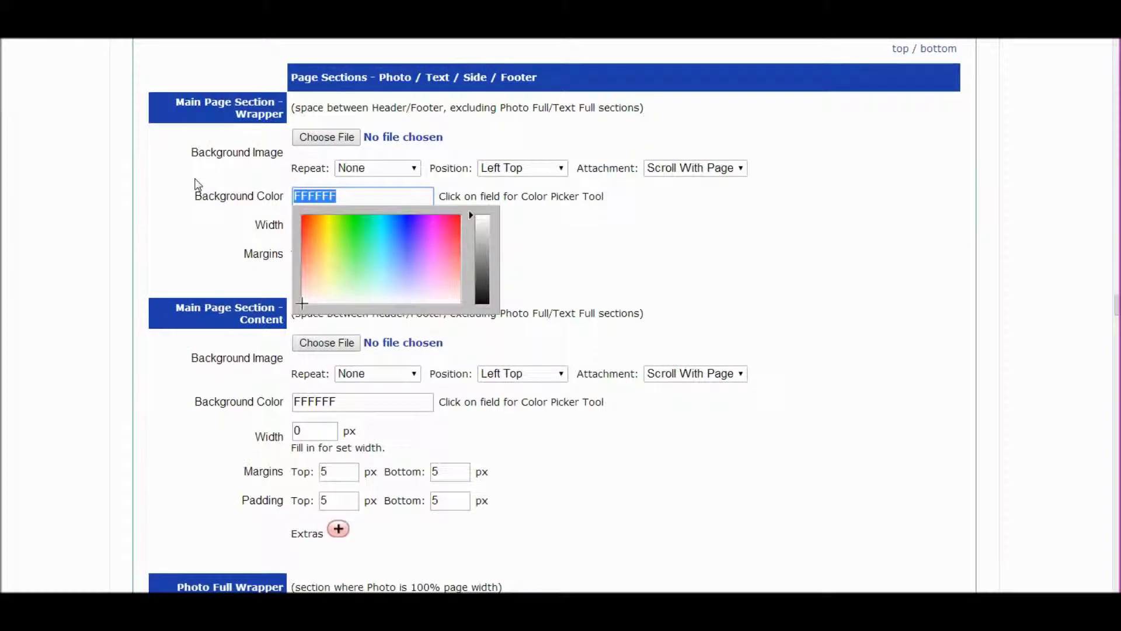
{"action": "key", "text": "BackSpace"}
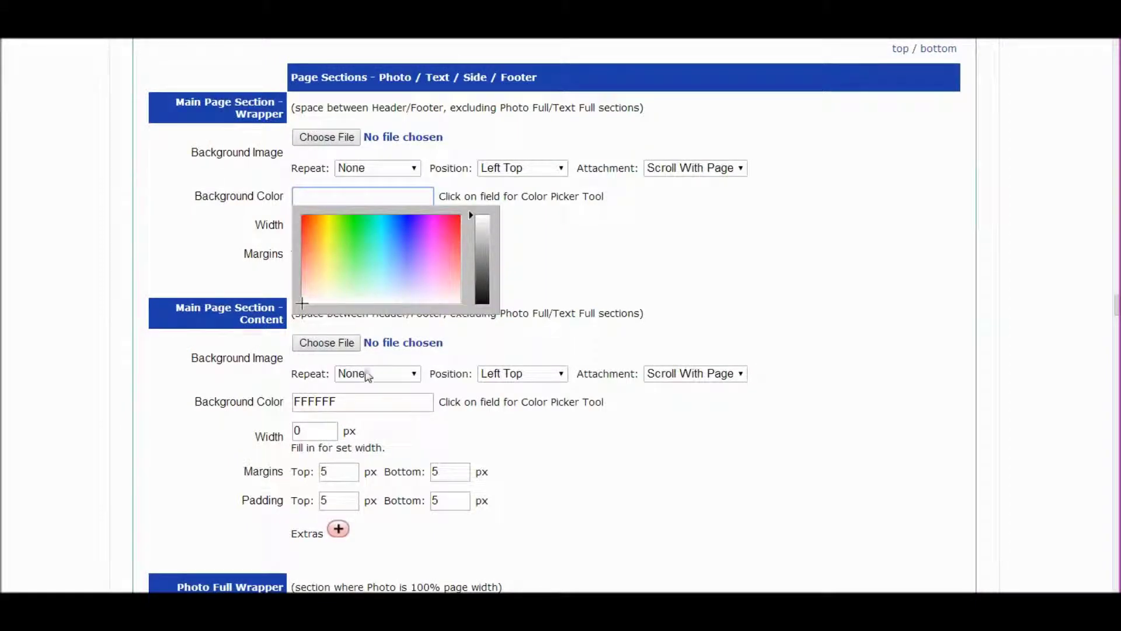
{"action": "left_click", "coordinate": [365, 401]}
{"action": "key", "text": "BackSpace"}
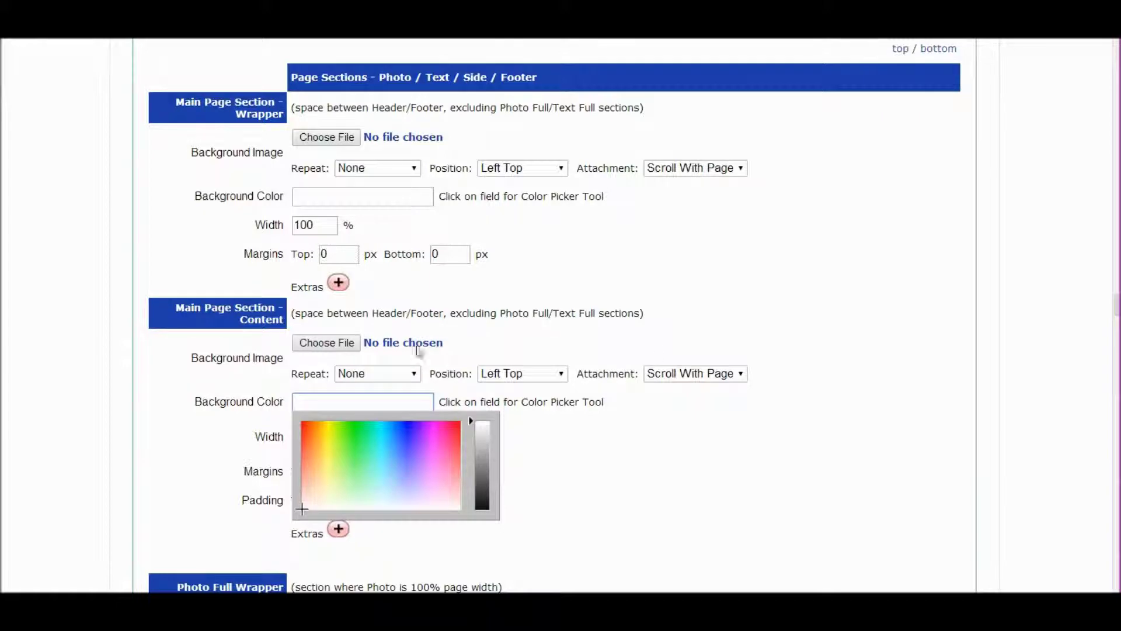
{"action": "left_click", "coordinate": [688, 358]}
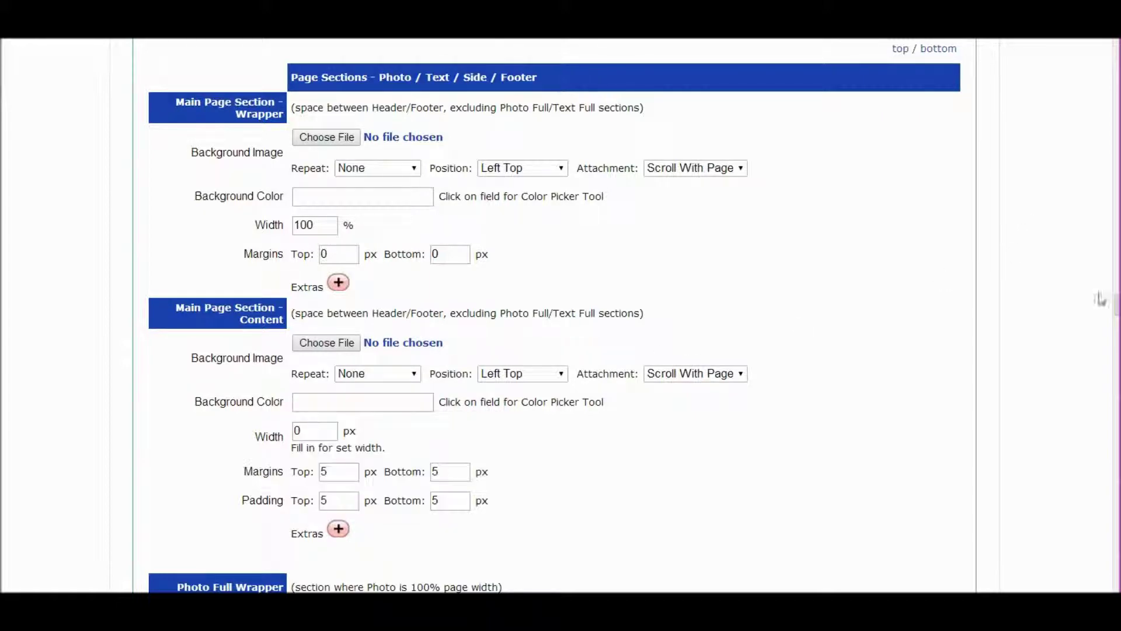
- Clear the background colors of the Photo Full Wrapper and Photo Full Content sections
{"action": "scroll", "coordinate": [1113, 305], "scroll_direction": "down", "scroll_amount": 2}
{"action": "scroll", "coordinate": [1116, 310], "scroll_direction": "down", "scroll_amount": 3}
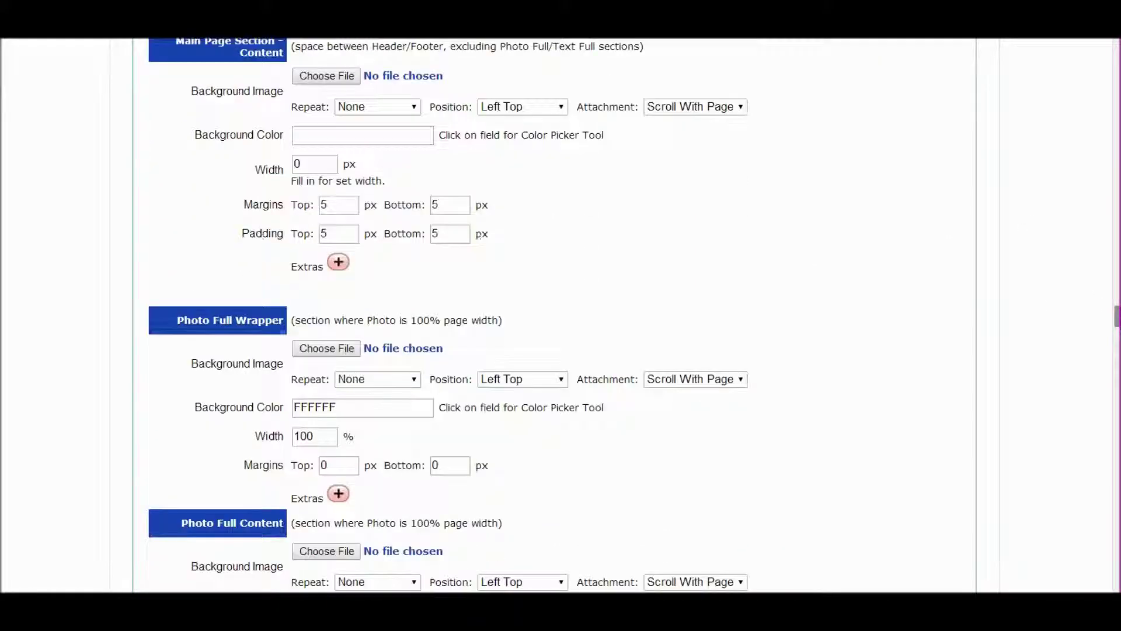
{"action": "left_click", "coordinate": [349, 407]}
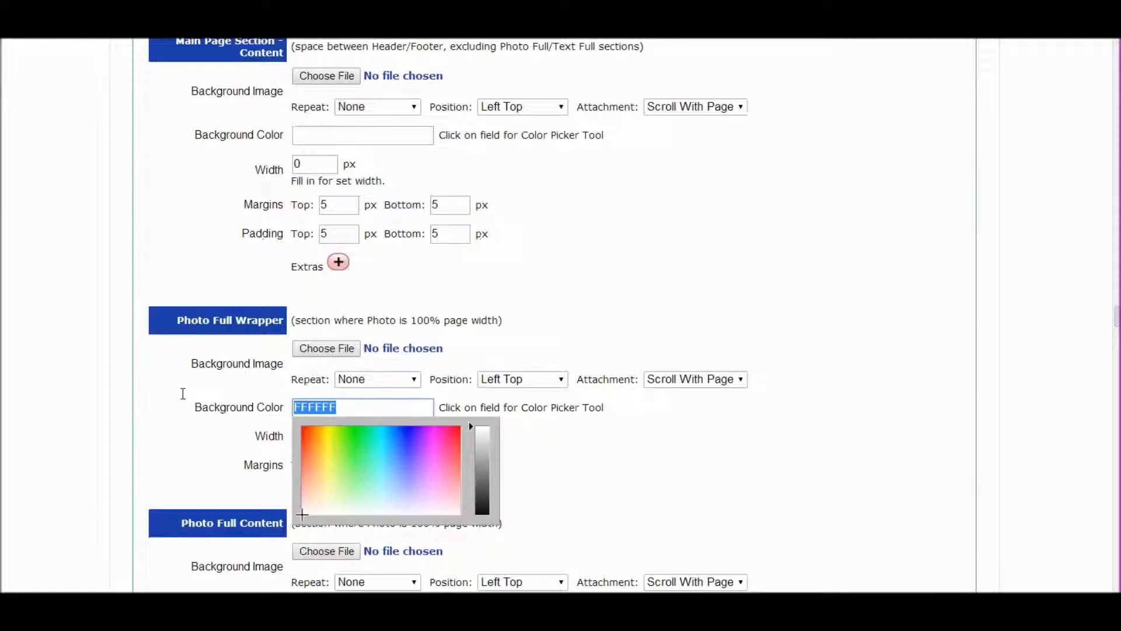
{"action": "key", "text": "BackSpace"}
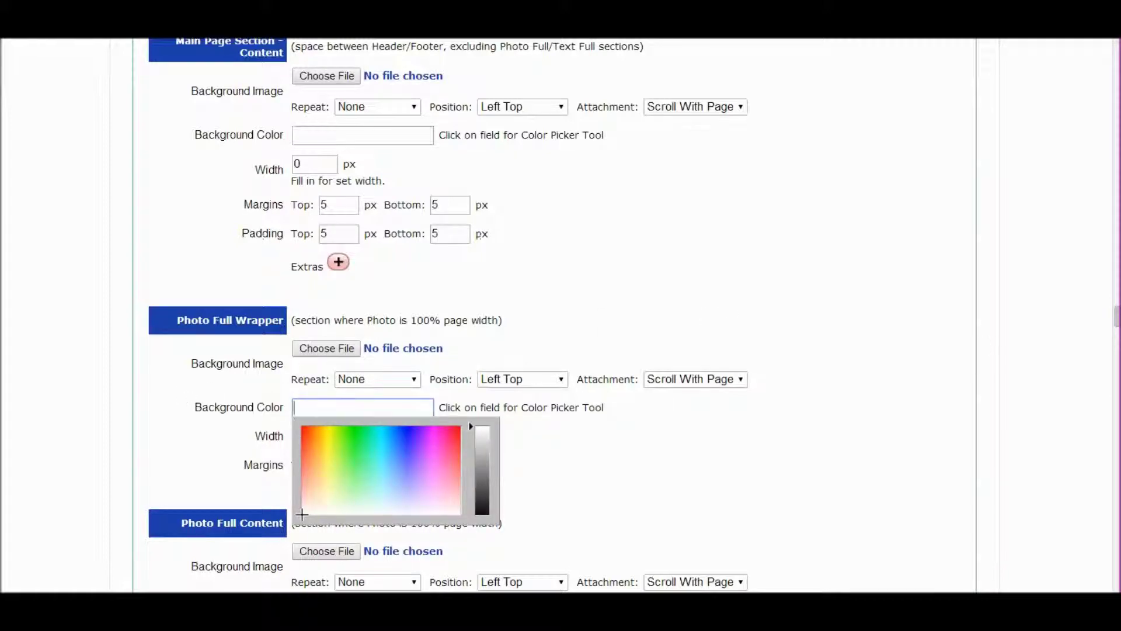
{"action": "scroll", "coordinate": [1117, 318], "scroll_direction": "down", "scroll_amount": 4}
{"action": "scroll", "coordinate": [1117, 327], "scroll_direction": "down", "scroll_amount": 1}
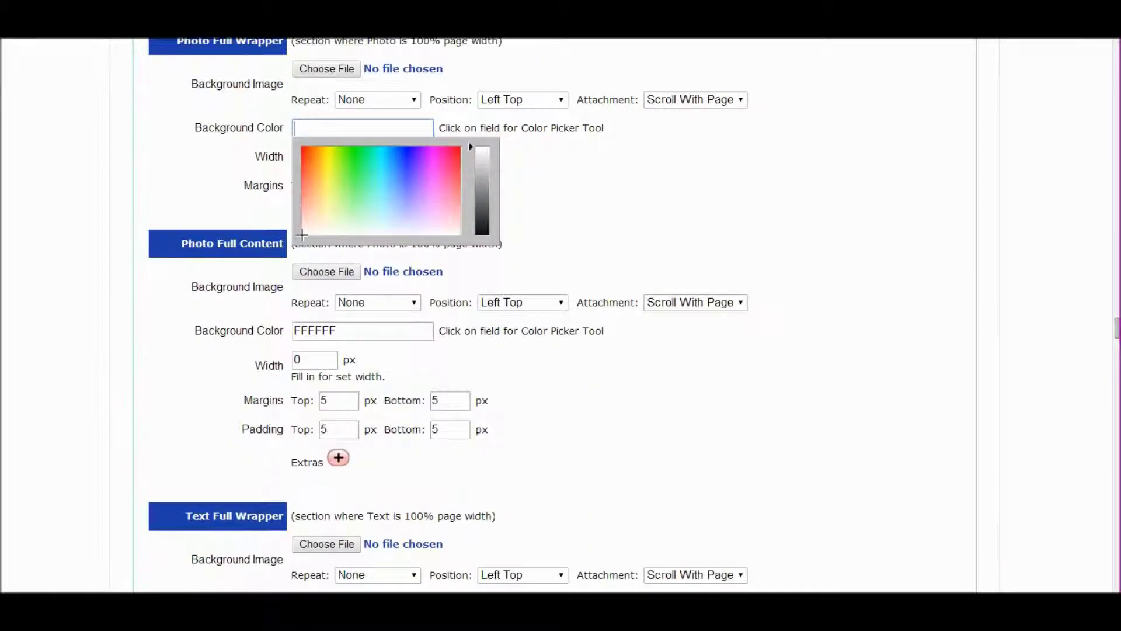
{"action": "left_click", "coordinate": [348, 331]}
{"action": "key", "text": "BackSpace"}
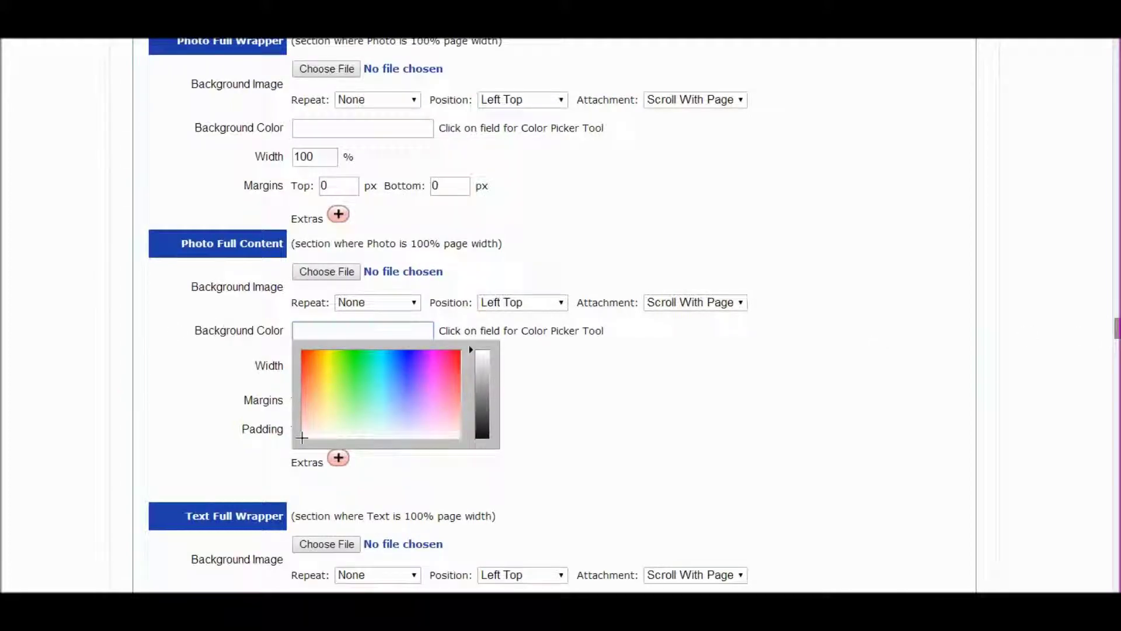
- Clear the background colors of the Text Full Wrapper and Text Full Content sections
{"action": "scroll", "coordinate": [1116, 327], "scroll_direction": "down", "scroll_amount": 5}
{"action": "left_click", "coordinate": [343, 294]}
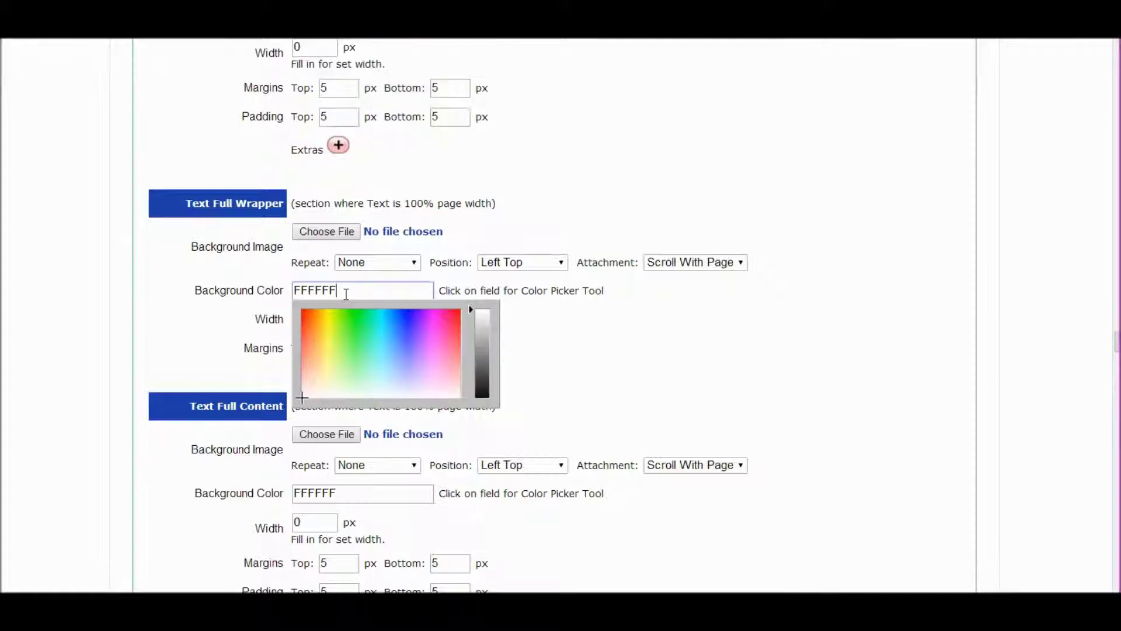
{"action": "key", "text": "BackSpace"}
{"action": "left_click", "coordinate": [365, 495]}
{"action": "key", "text": "BackSpace"}
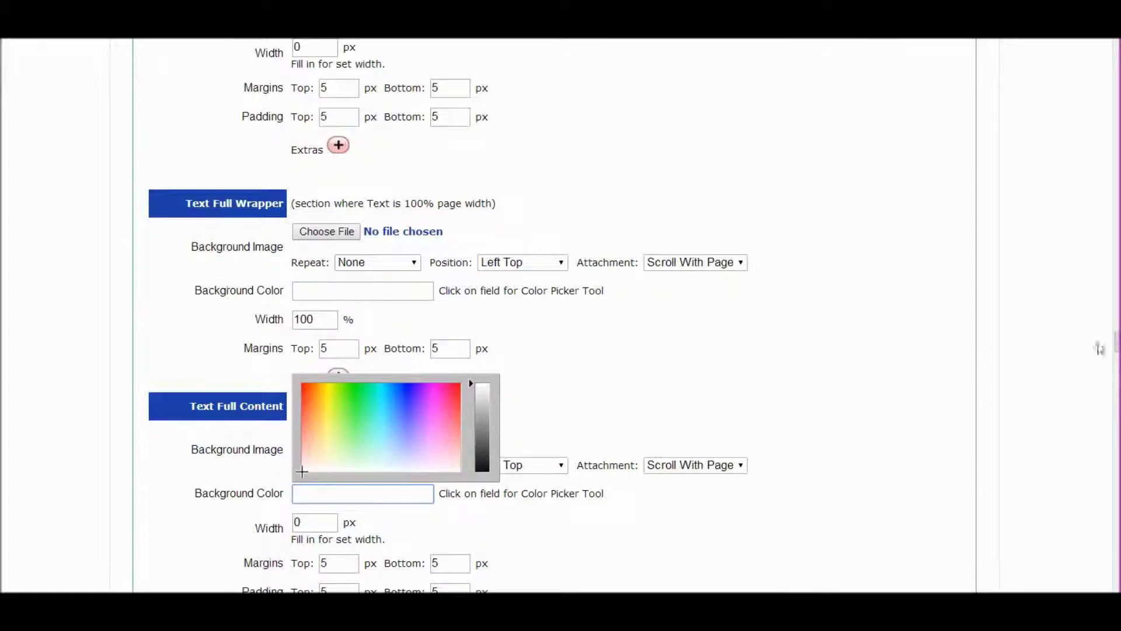
- Clear the background colors of the Top Text Full Wrapper and Top Text Full Content sections
{"action": "scroll", "coordinate": [1117, 344], "scroll_direction": "down", "scroll_amount": 3}
{"action": "scroll", "coordinate": [561, 316], "scroll_direction": "down", "scroll_amount": 3}
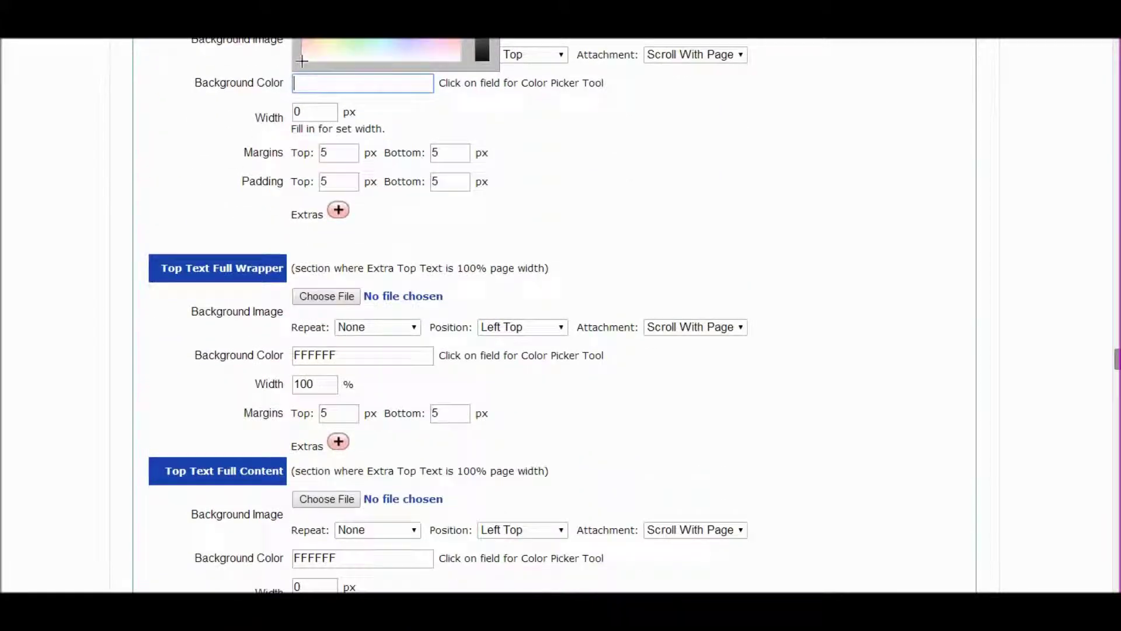
{"action": "scroll", "coordinate": [561, 316], "scroll_direction": "down", "scroll_amount": 4}
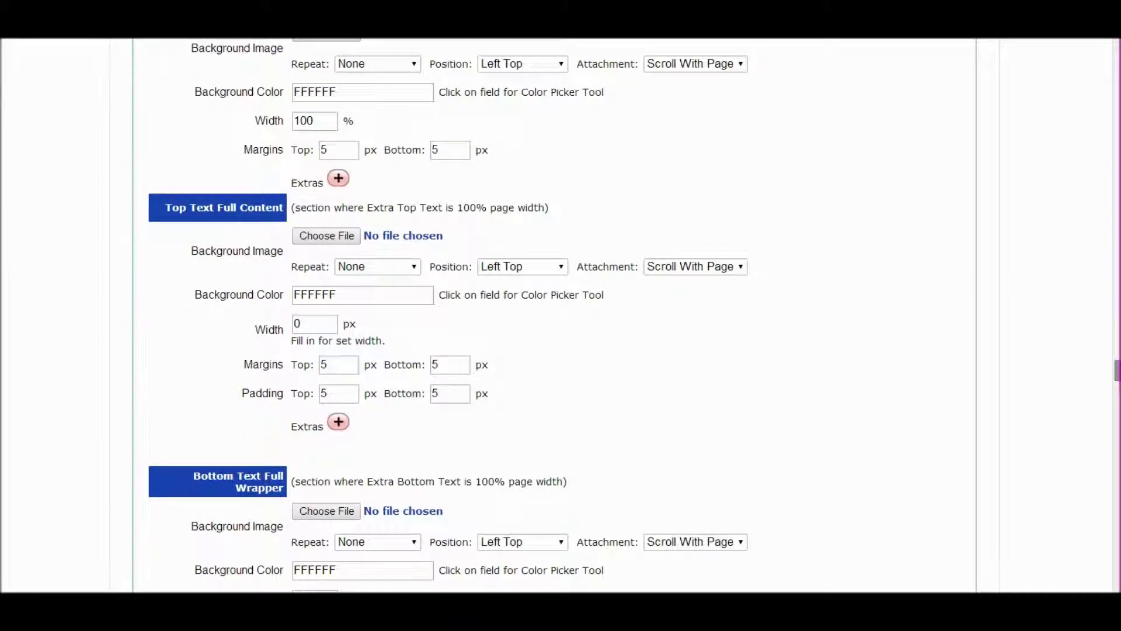
{"action": "scroll", "coordinate": [195, 213], "scroll_direction": "up", "scroll_amount": 1}
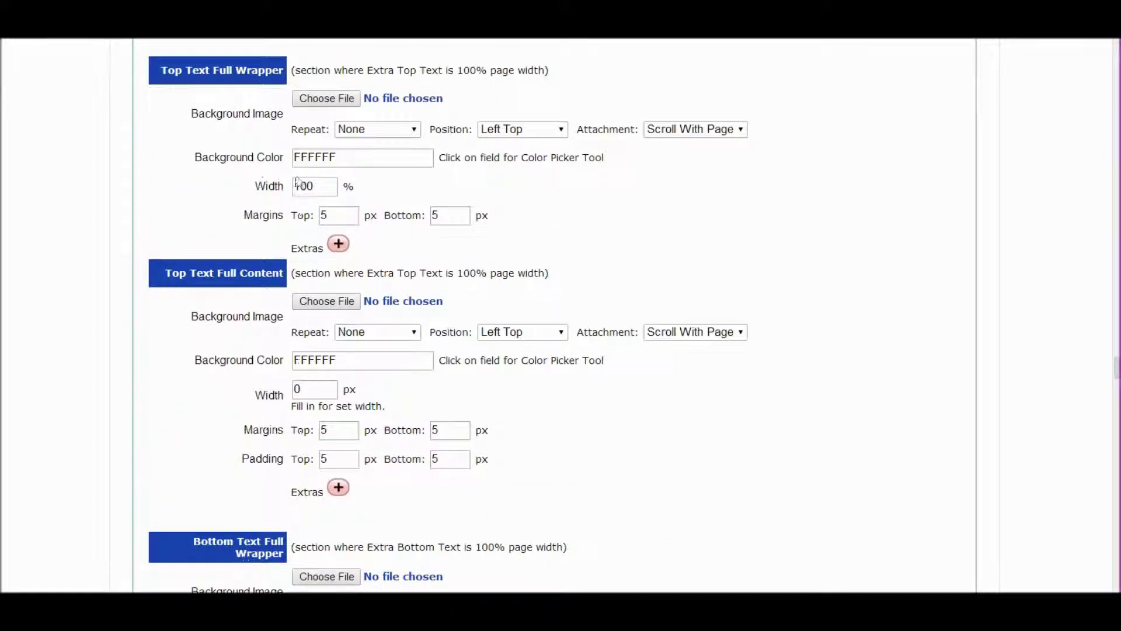
{"action": "left_click", "coordinate": [343, 158]}
{"action": "key", "text": "BackSpace"}
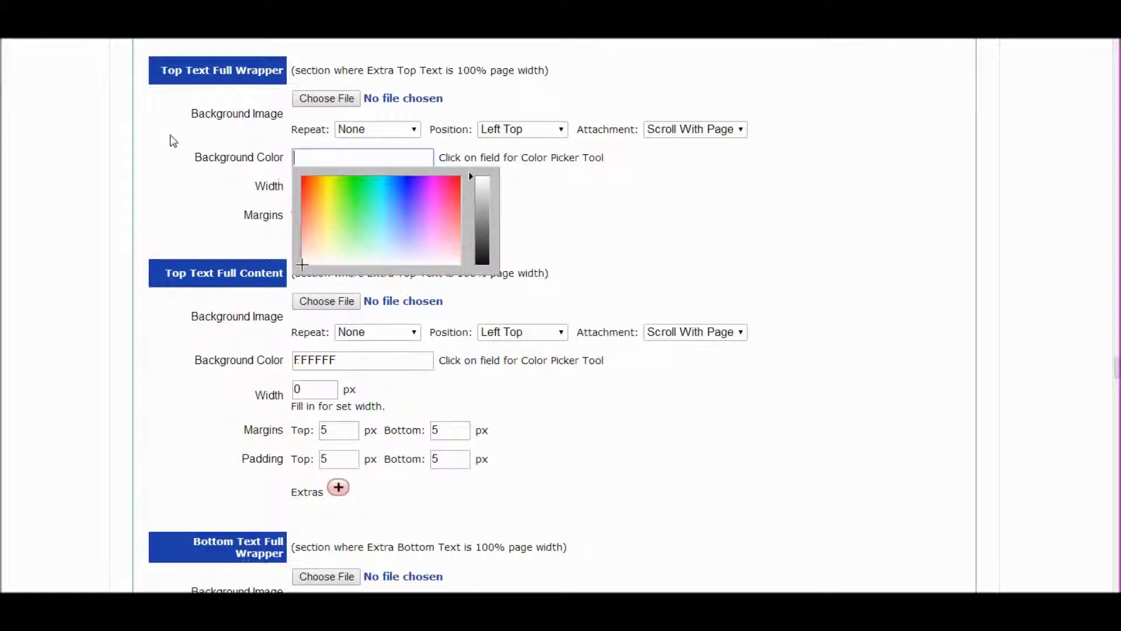
{"action": "left_click", "coordinate": [366, 362]}
{"action": "key", "text": "BackSpace"}
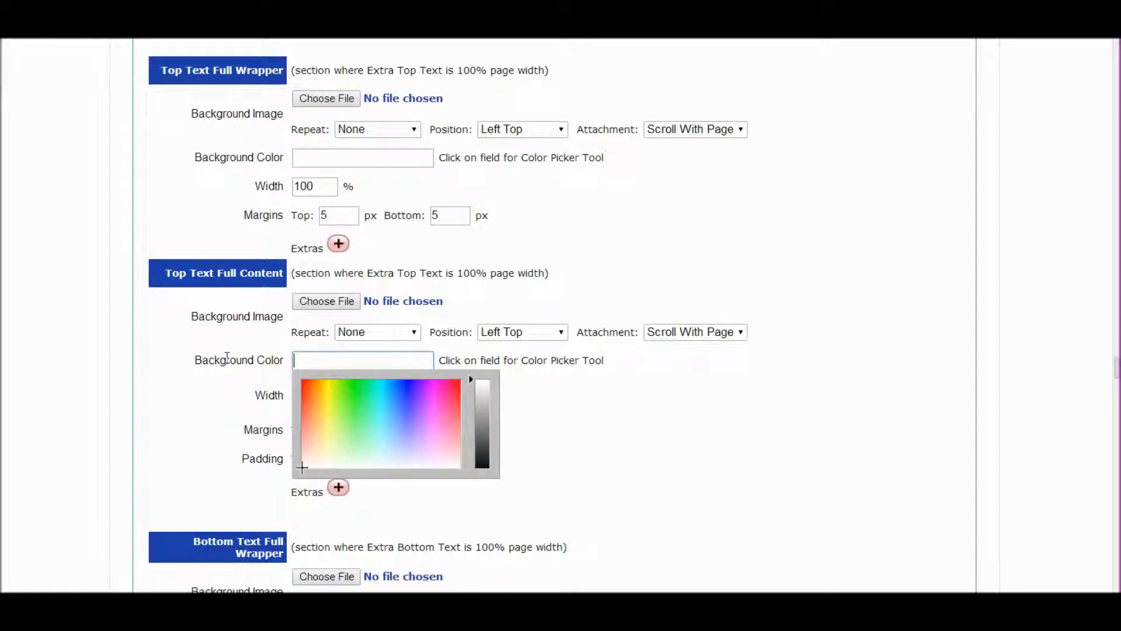
- Clear the background colors of the Bottom Text Full Wrapper and Bottom Text Full Content sections
{"action": "scroll", "coordinate": [593, 327], "scroll_direction": "down", "scroll_amount": 6}
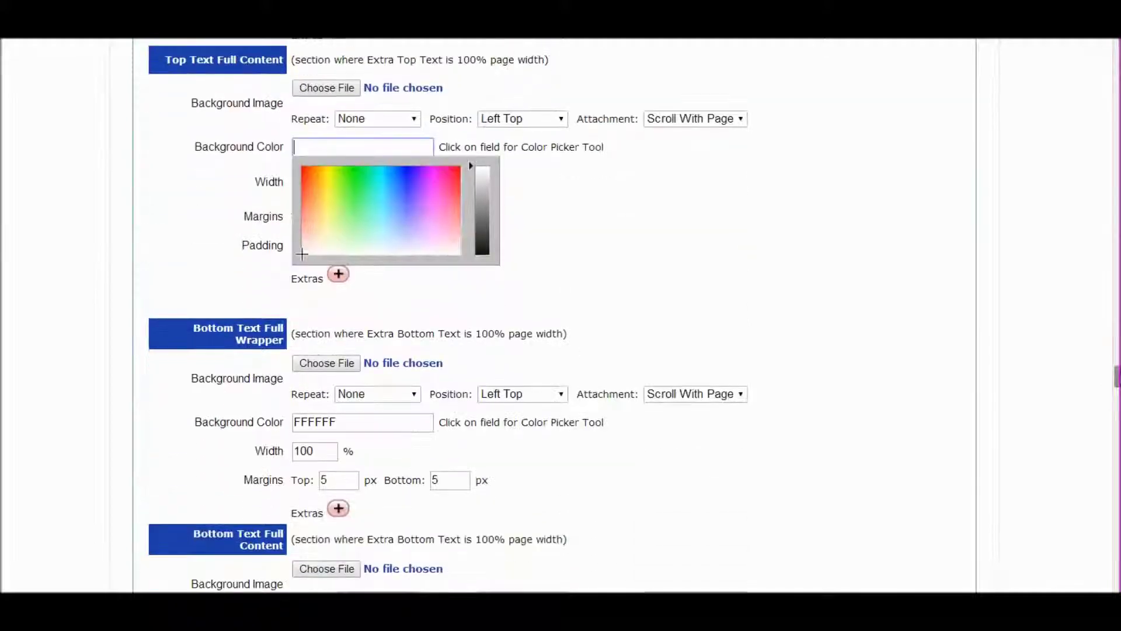
{"action": "left_click", "coordinate": [351, 290]}
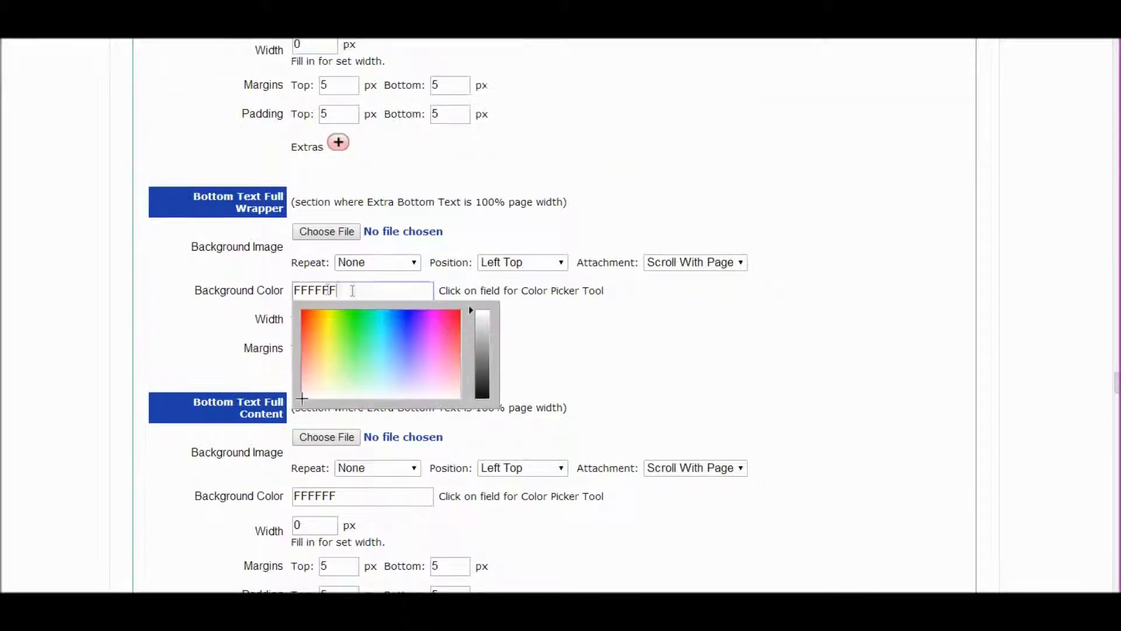
{"action": "key", "text": "BackSpace"}
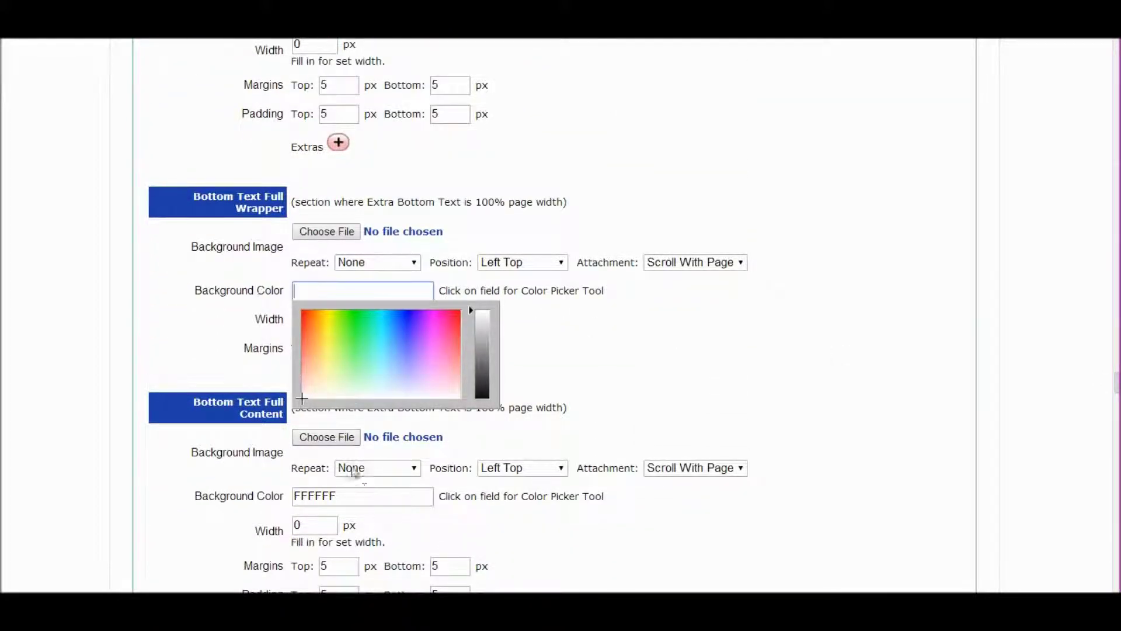
{"action": "left_click", "coordinate": [363, 494]}
{"action": "key", "text": "BackSpace"}
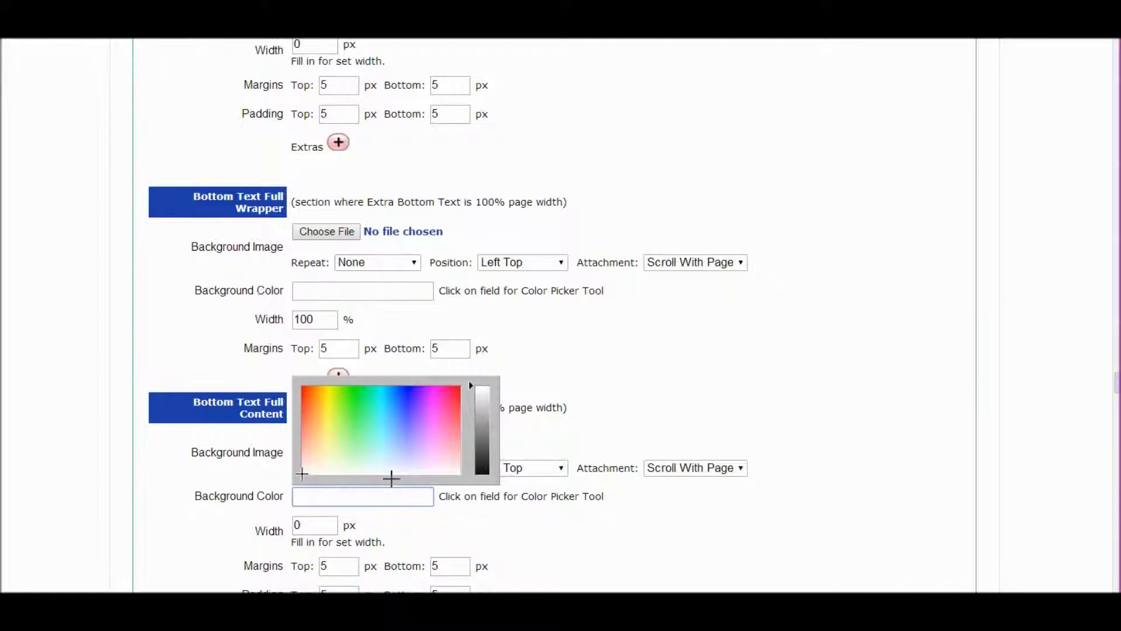
- Clear the background colors of the Text Section, Extra Top Text Section and Extra Bottom Text Section
{"action": "left_click_drag", "start_coordinate": [1117, 383], "coordinate": [1117, 415]}
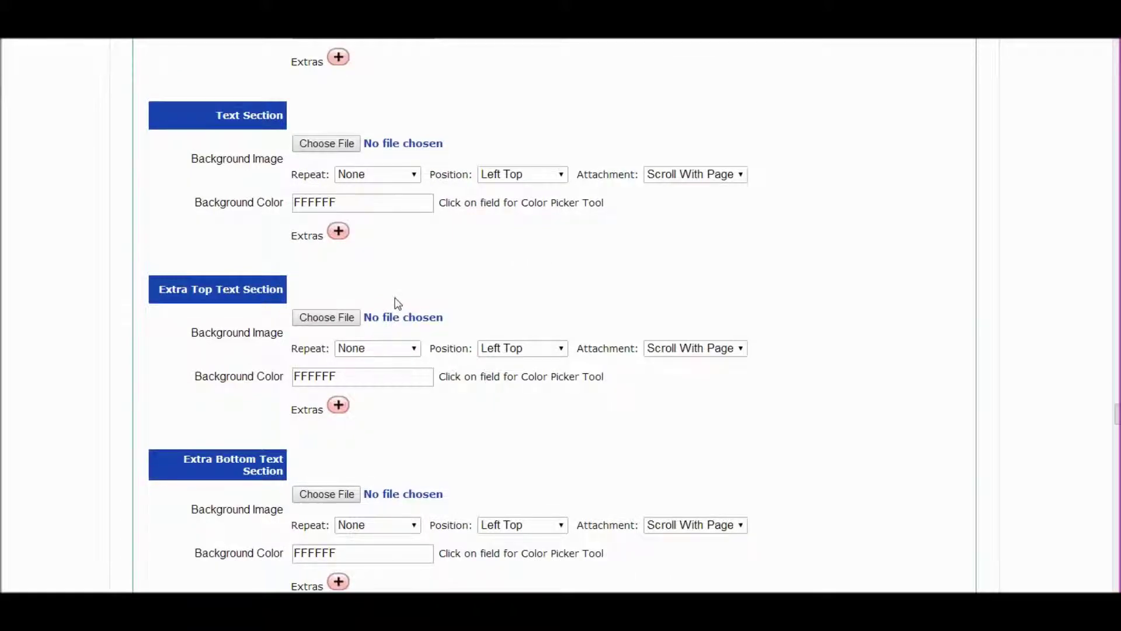
{"action": "left_click", "coordinate": [378, 198]}
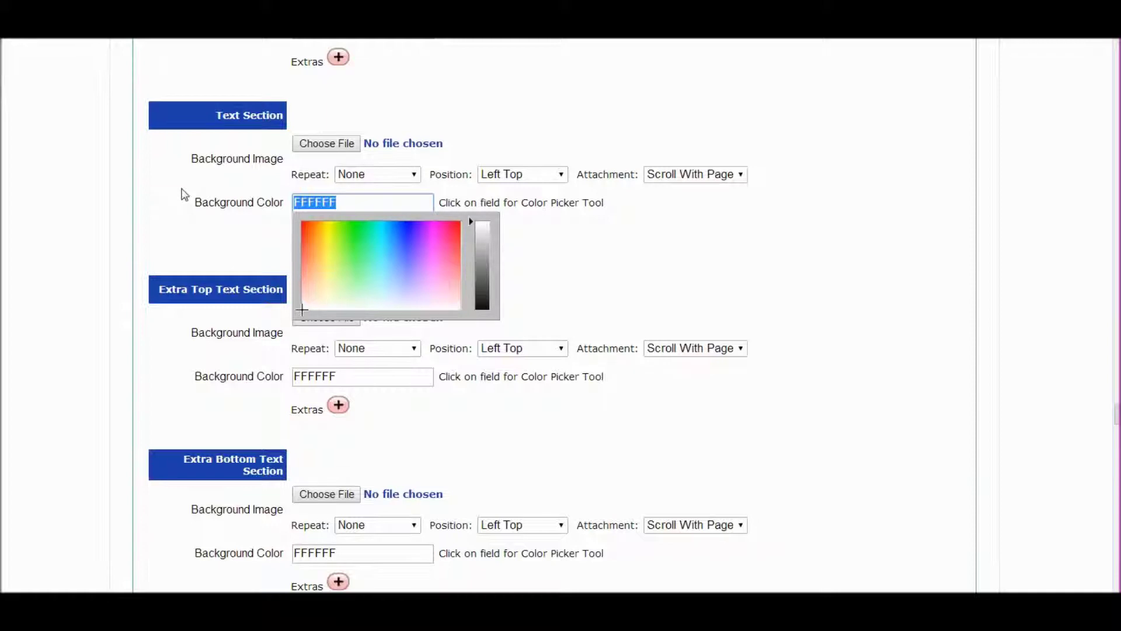
{"action": "key", "text": "BackSpace"}
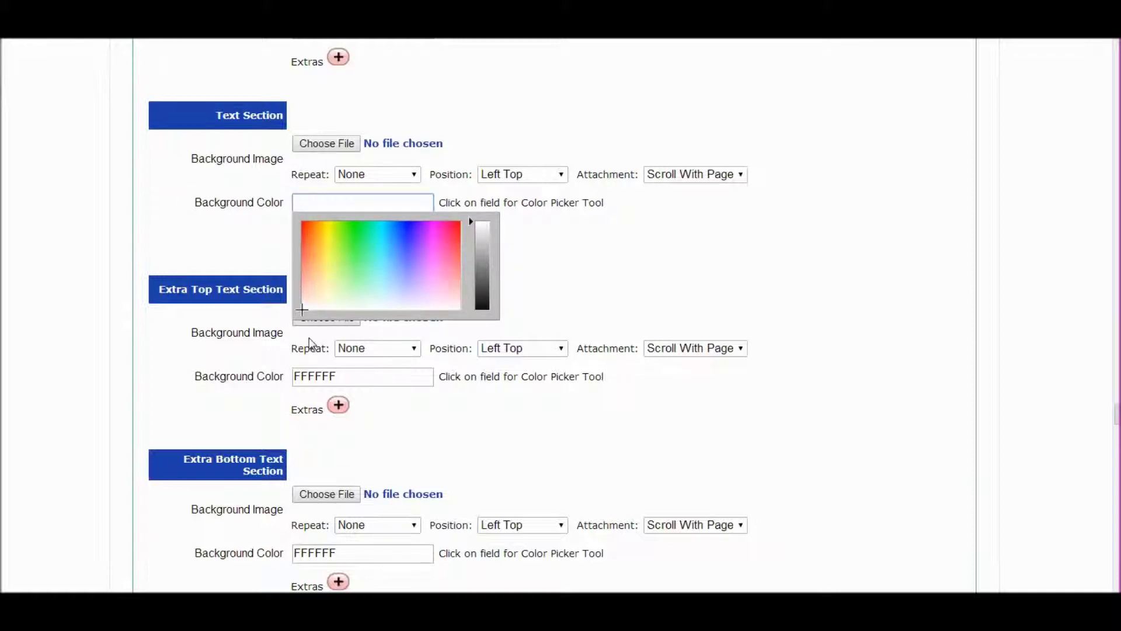
{"action": "left_click", "coordinate": [354, 374]}
{"action": "key", "text": "BackSpace"}
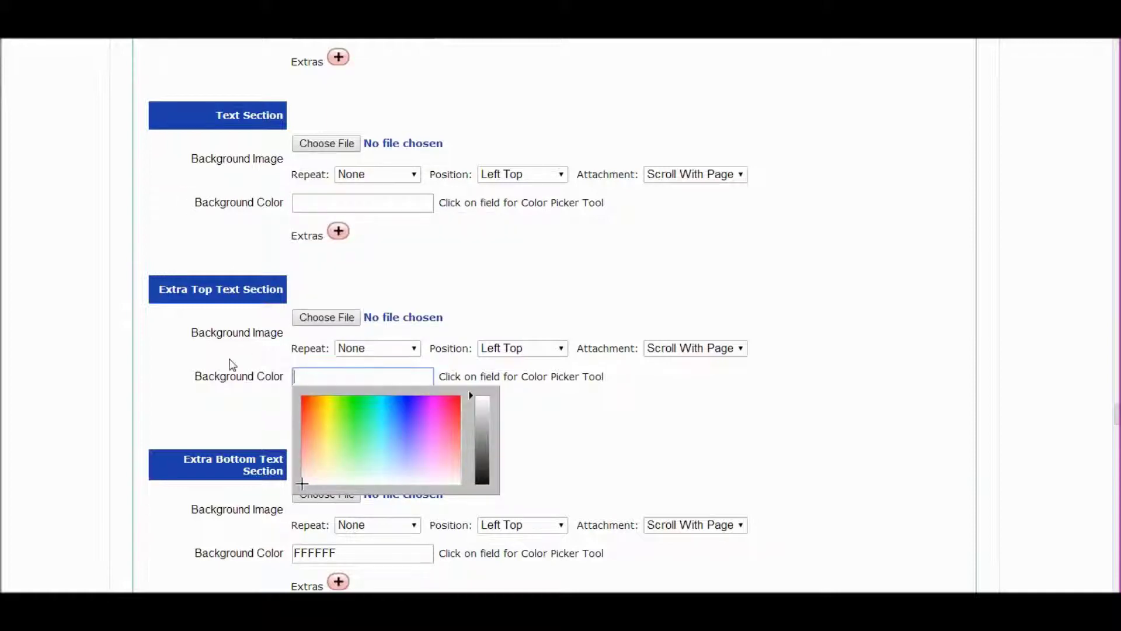
{"action": "left_click", "coordinate": [358, 555]}
{"action": "key", "text": "BackSpace"}
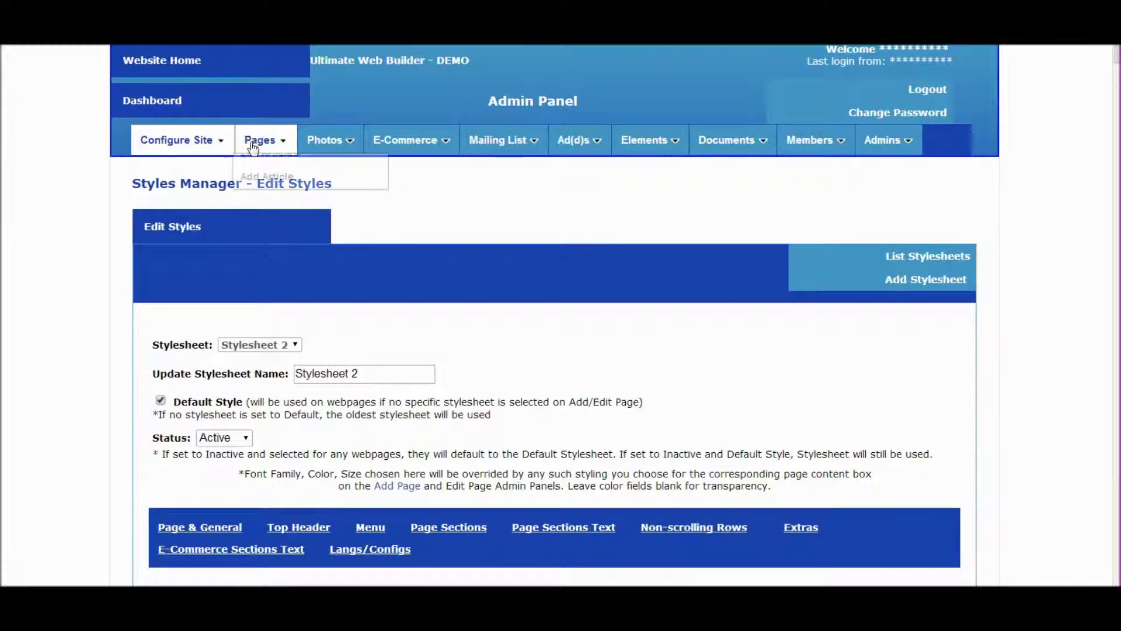
{"action": "left_click", "coordinate": [259, 141]}
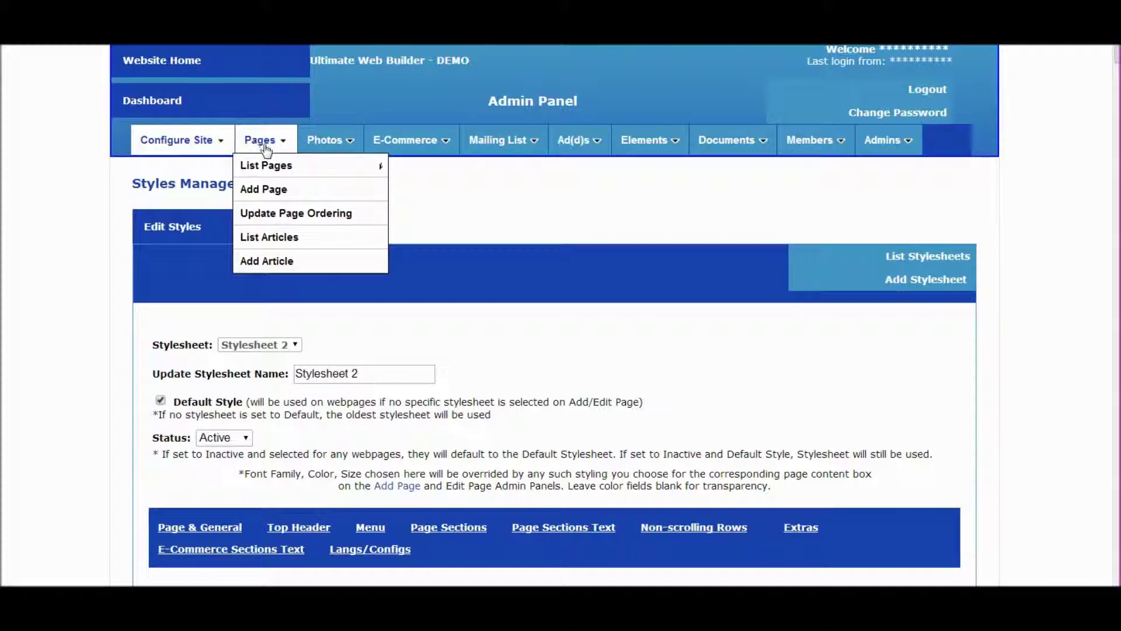
{"action": "left_click", "coordinate": [281, 186]}
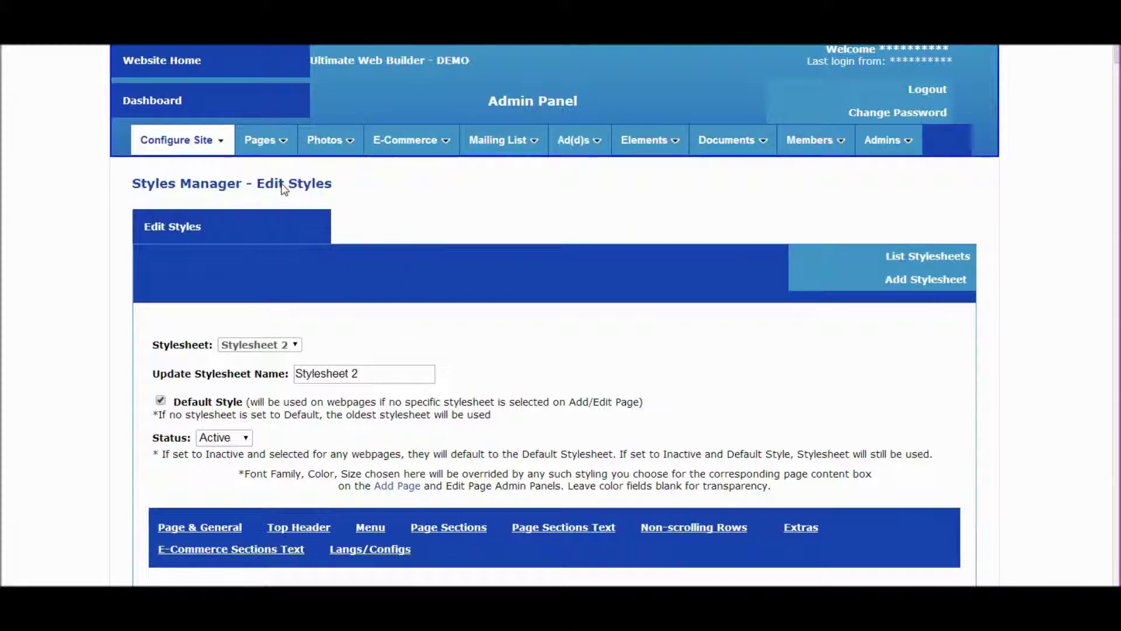
- Reload the website's home page to check the cleared section backgrounds
{"action": "left_click_drag", "start_coordinate": [1117, 115], "coordinate": [1117, 359]}
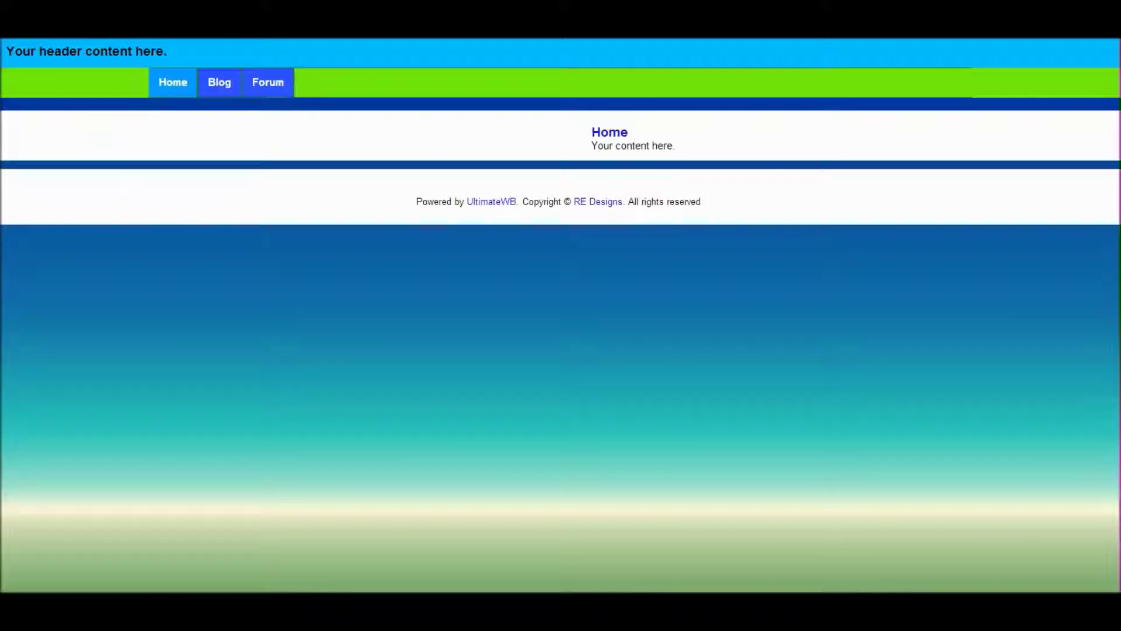
{"action": "key", "text": "F5"}
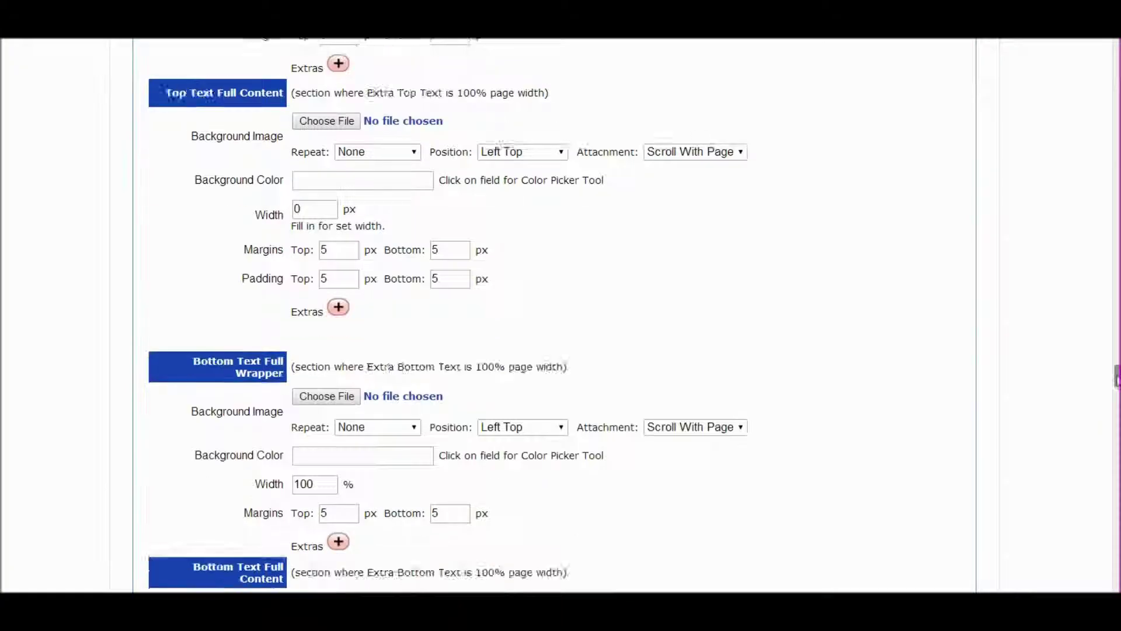
- Set the Footer Wrapper background color to B8FFCD and clear the Footer Content background color
{"action": "left_click_drag", "start_coordinate": [1115, 380], "coordinate": [1115, 461]}
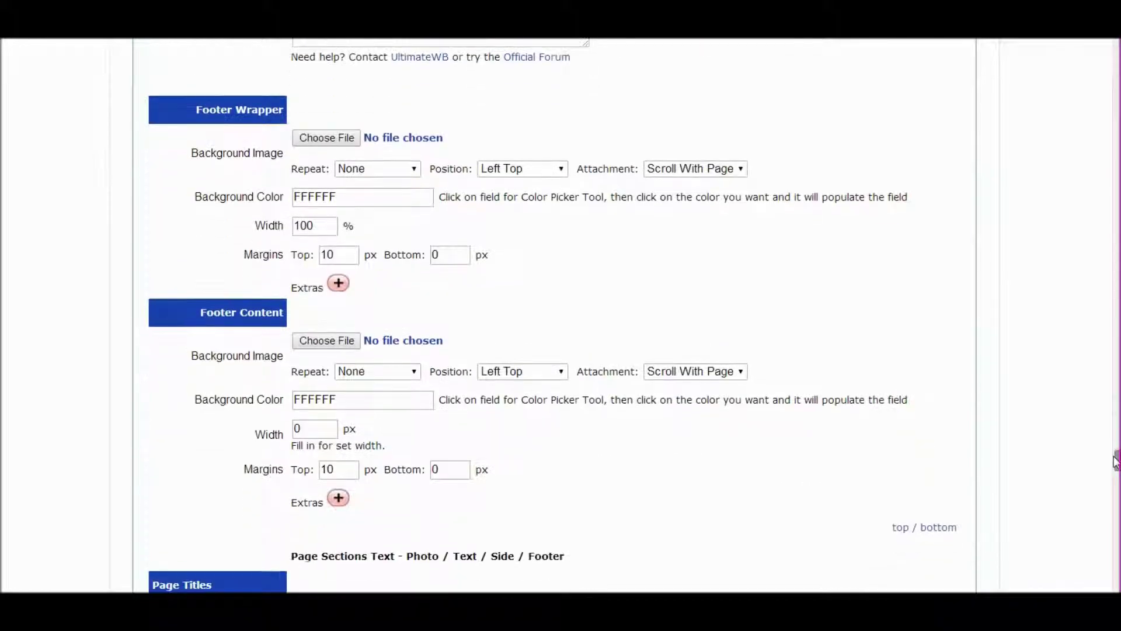
{"action": "left_click", "coordinate": [328, 197]}
{"action": "left_click_drag", "start_coordinate": [413, 277], "coordinate": [363, 280]}
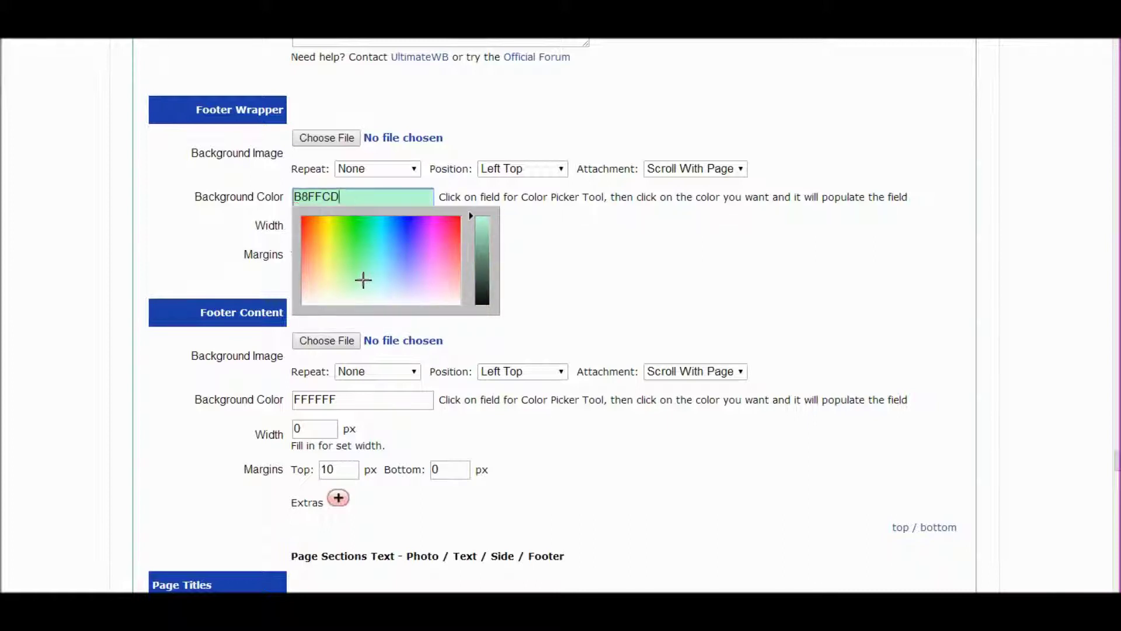
{"action": "left_click", "coordinate": [594, 280]}
{"action": "left_click", "coordinate": [363, 399]}
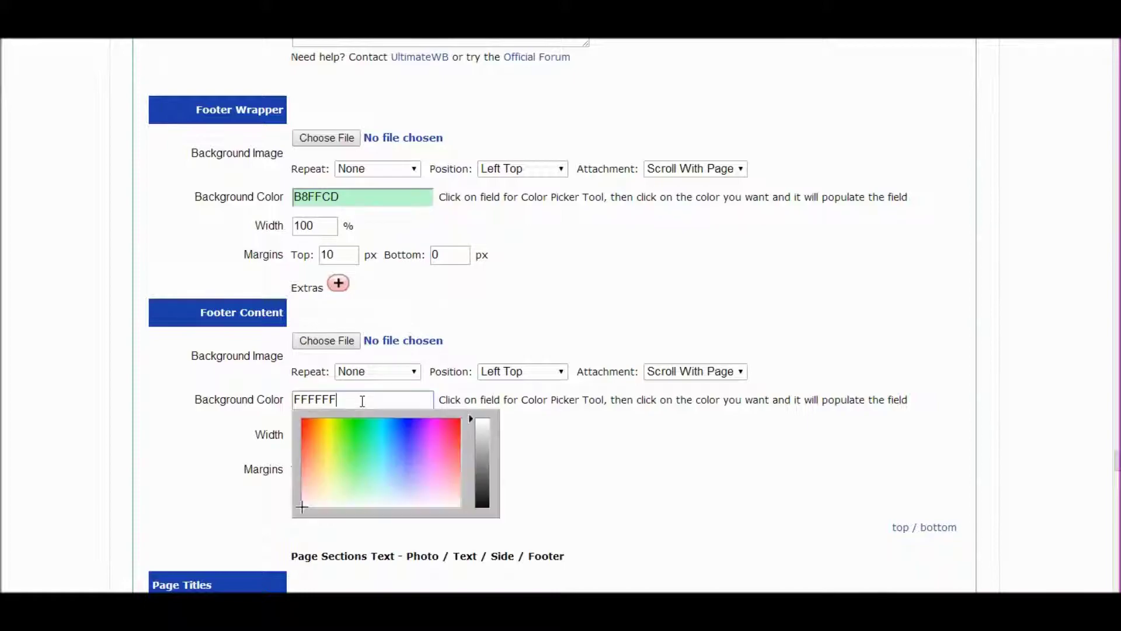
{"action": "left_click_drag", "start_coordinate": [362, 400], "coordinate": [237, 388]}
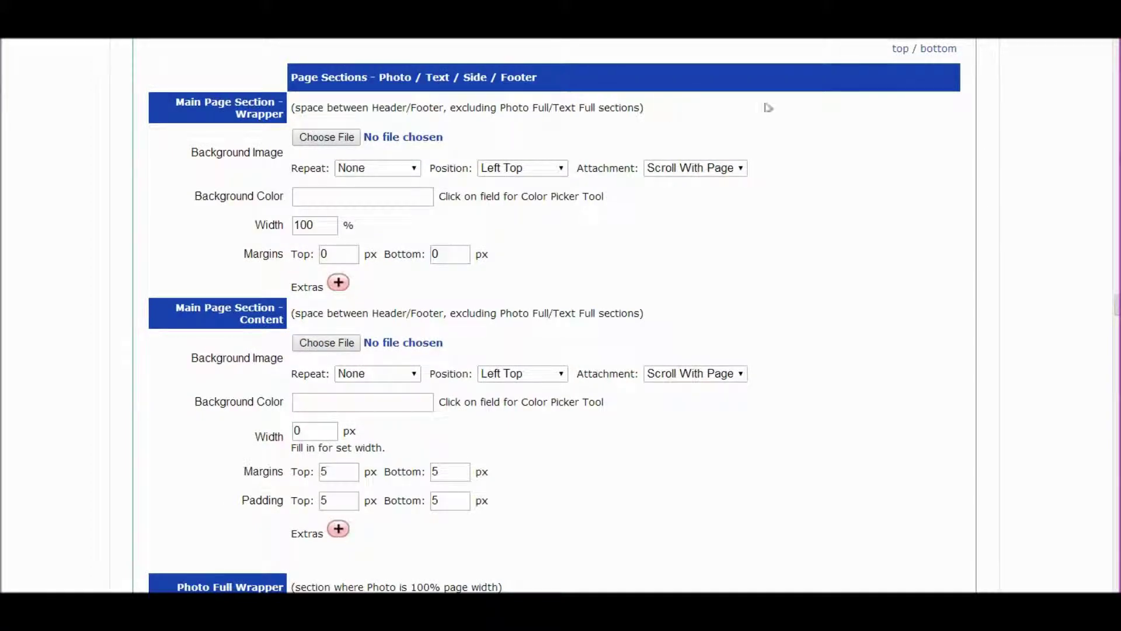
- Set the Page Titles font color to light blue 9EE8FF and reload the website's home page
{"action": "left_click", "coordinate": [905, 52]}
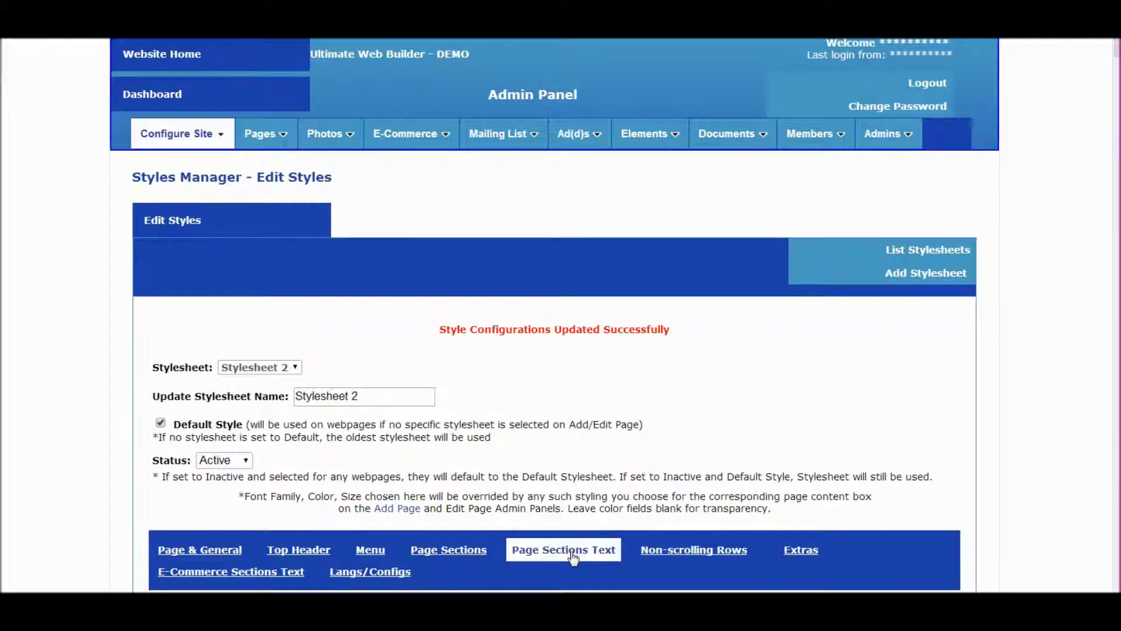
{"action": "left_click", "coordinate": [572, 550]}
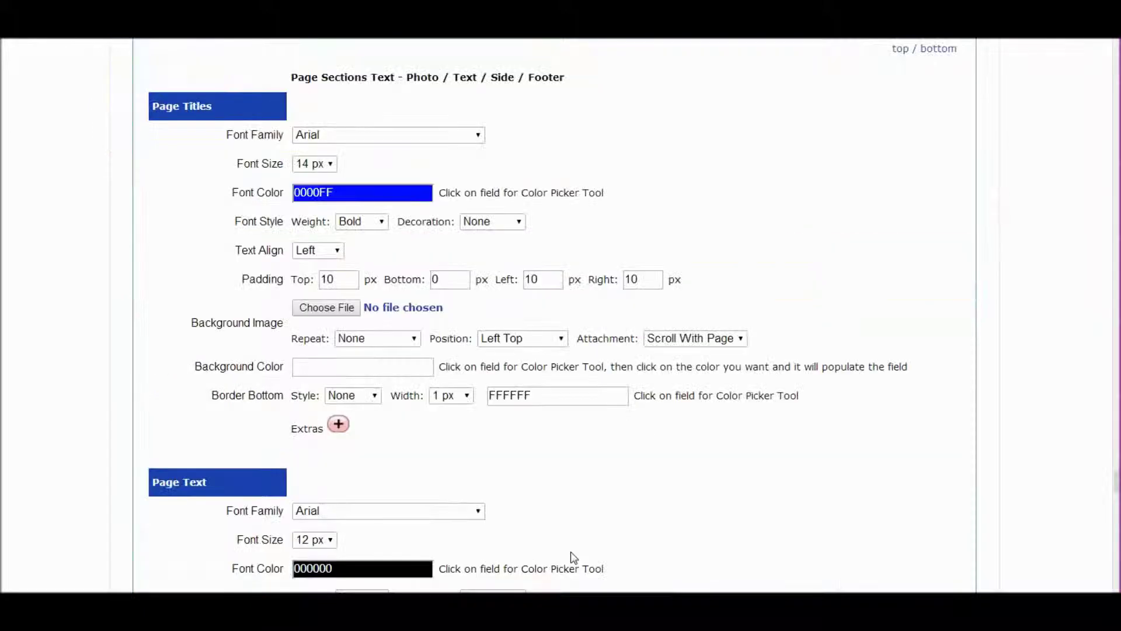
{"action": "left_click", "coordinate": [352, 193]}
{"action": "left_click_drag", "start_coordinate": [408, 272], "coordinate": [386, 265]}
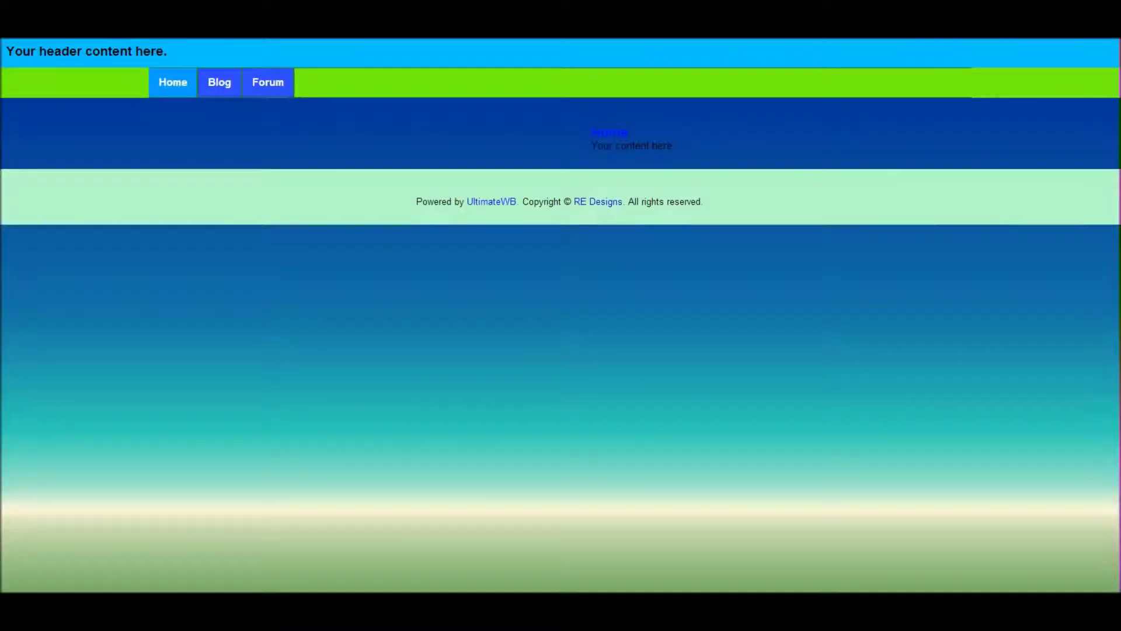
{"action": "key", "text": "F5"}
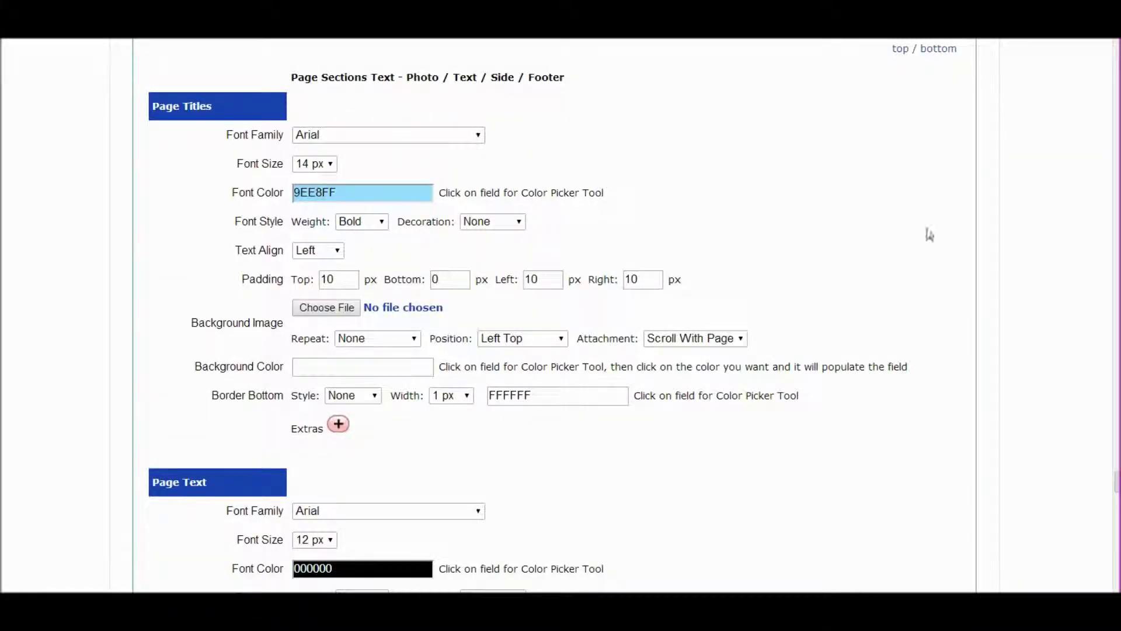
- Set the Page Text font color to pale blue B5E6F5
{"action": "left_click_drag", "start_coordinate": [1117, 484], "coordinate": [1118, 492]}
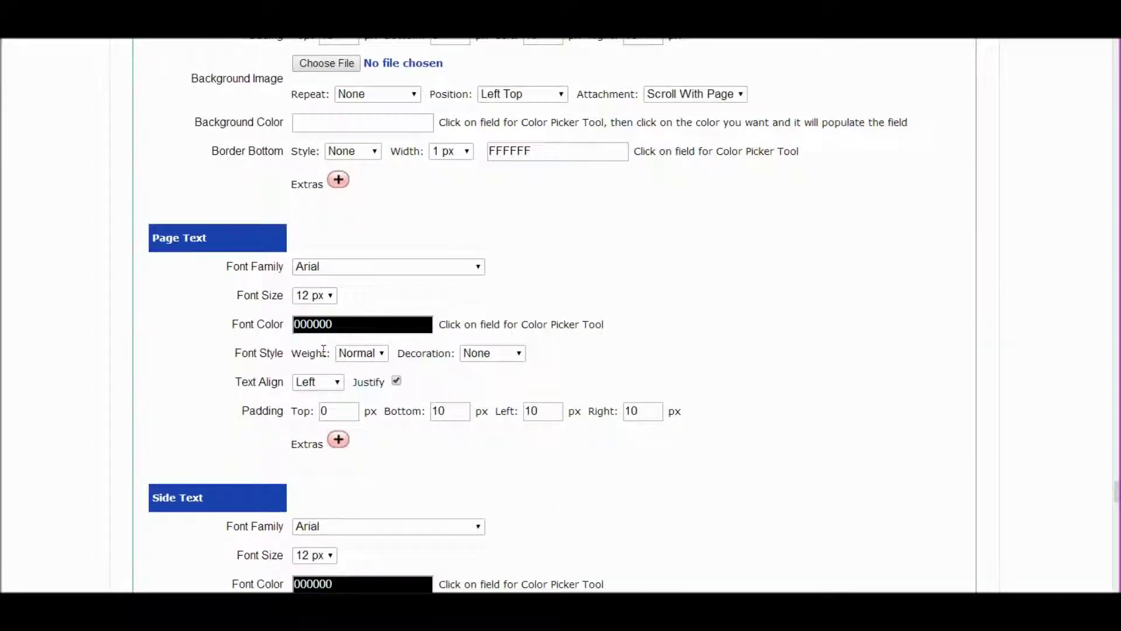
{"action": "left_click", "coordinate": [322, 326]}
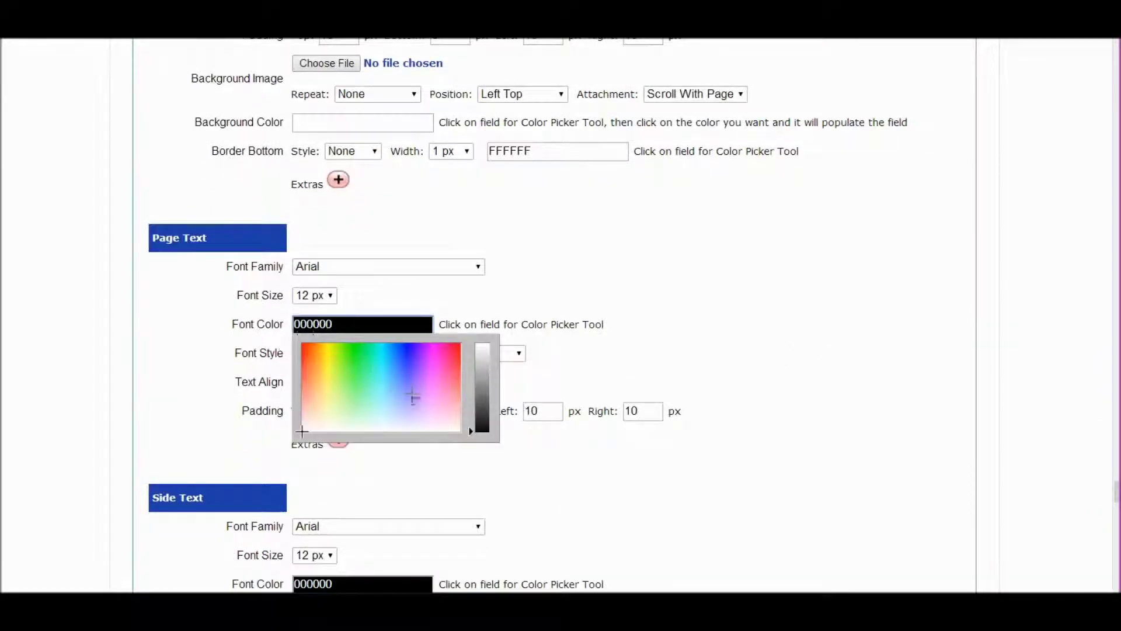
{"action": "left_click", "coordinate": [395, 404]}
{"action": "left_click", "coordinate": [482, 351]}
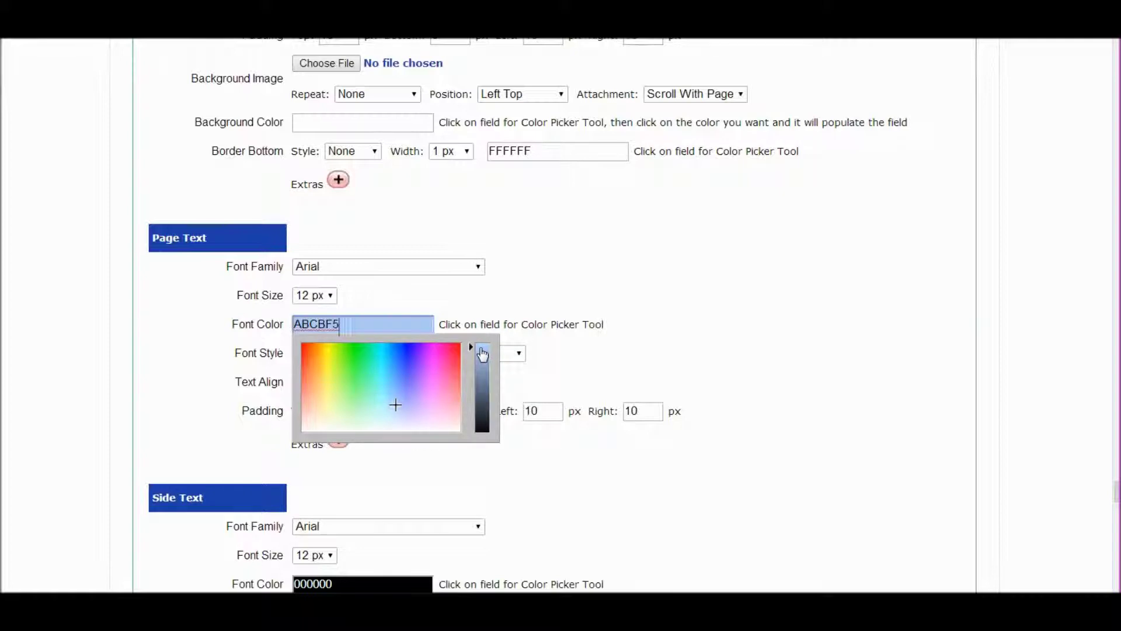
{"action": "left_click", "coordinate": [389, 407]}
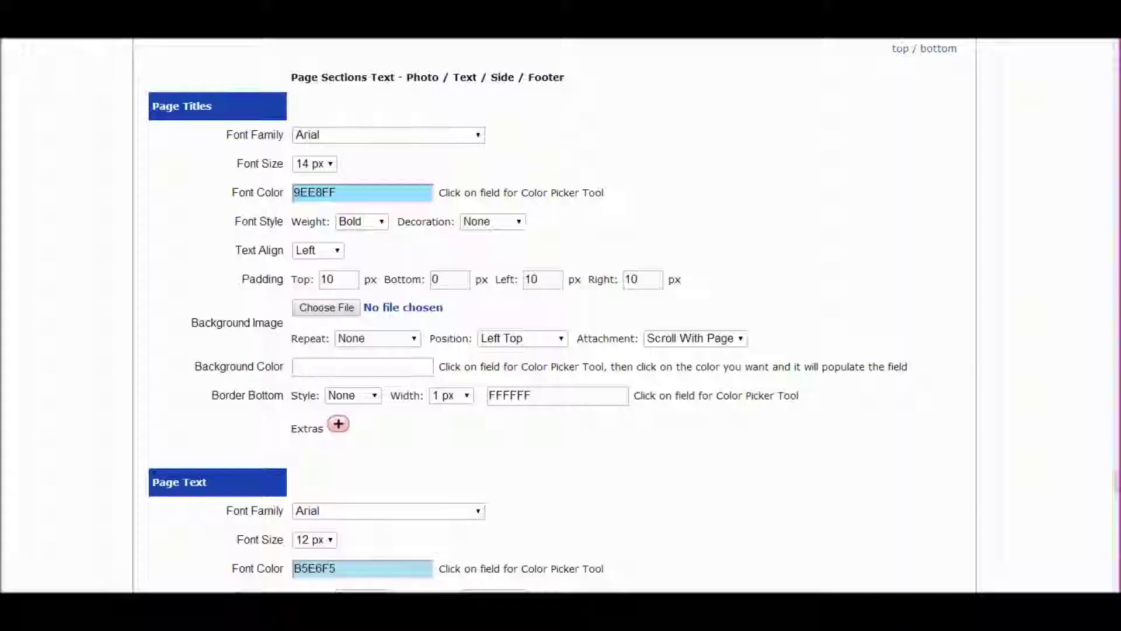
- Set the Header Content width to 960 px
{"action": "left_click", "coordinate": [899, 51]}
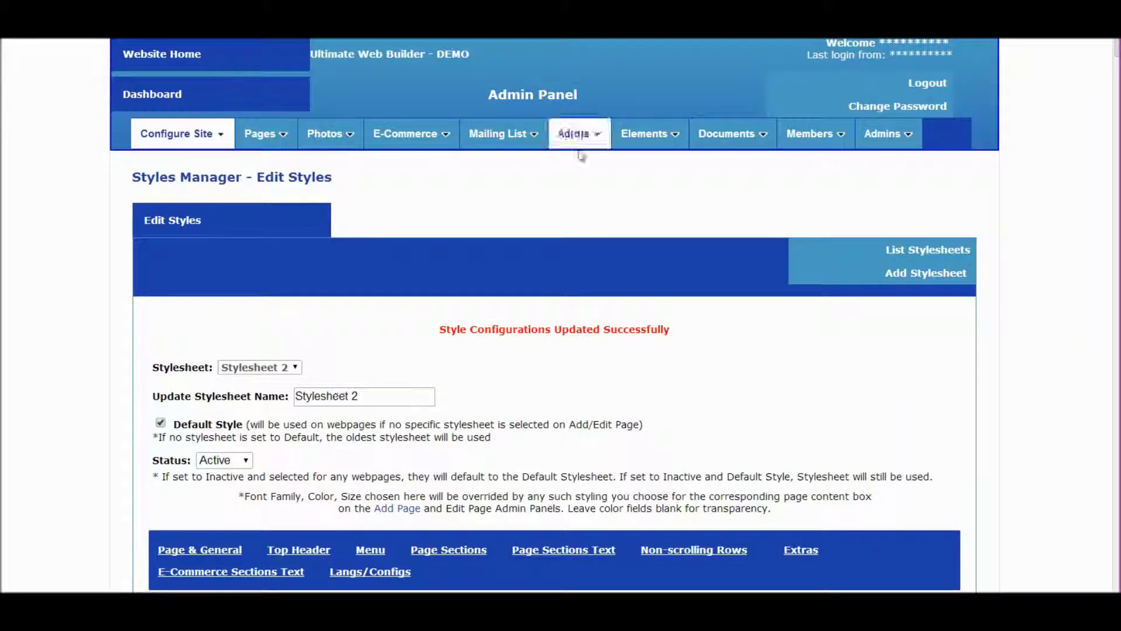
{"action": "left_click", "coordinate": [464, 549]}
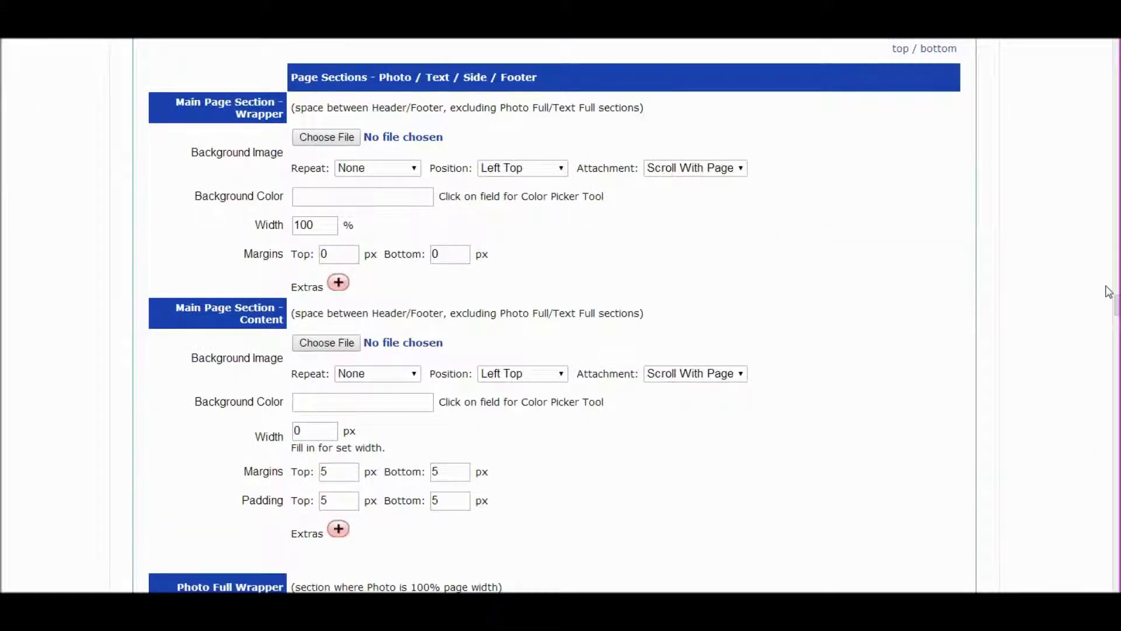
{"action": "left_click_drag", "start_coordinate": [1116, 305], "coordinate": [1117, 138]}
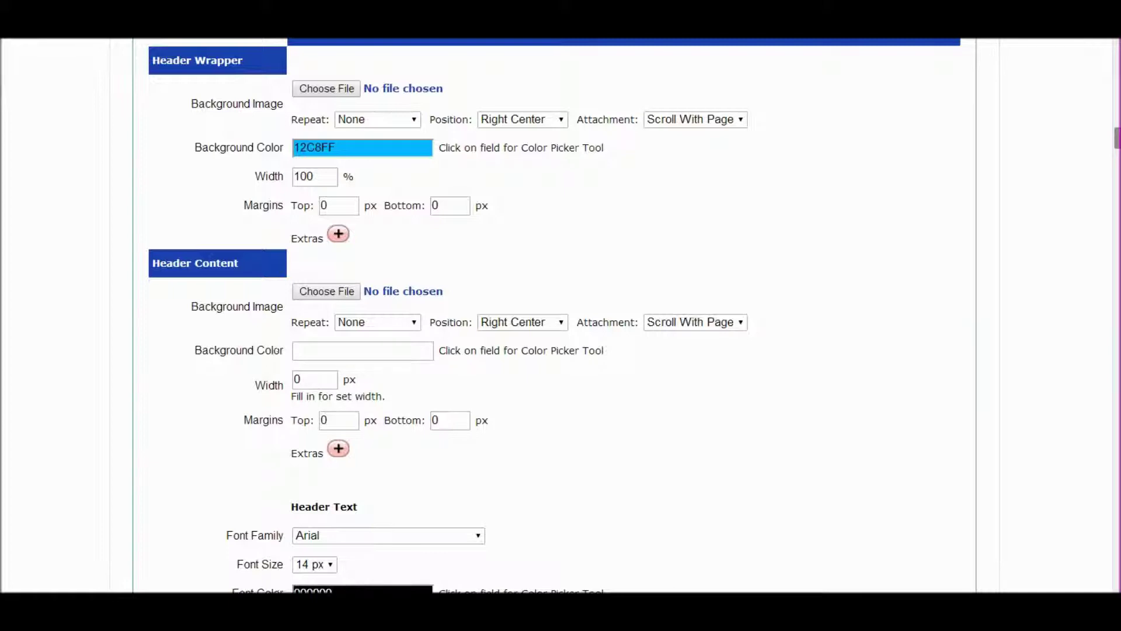
{"action": "left_click", "coordinate": [320, 375]}
{"action": "double_click", "coordinate": [321, 375]}
{"action": "type", "text": "960"}
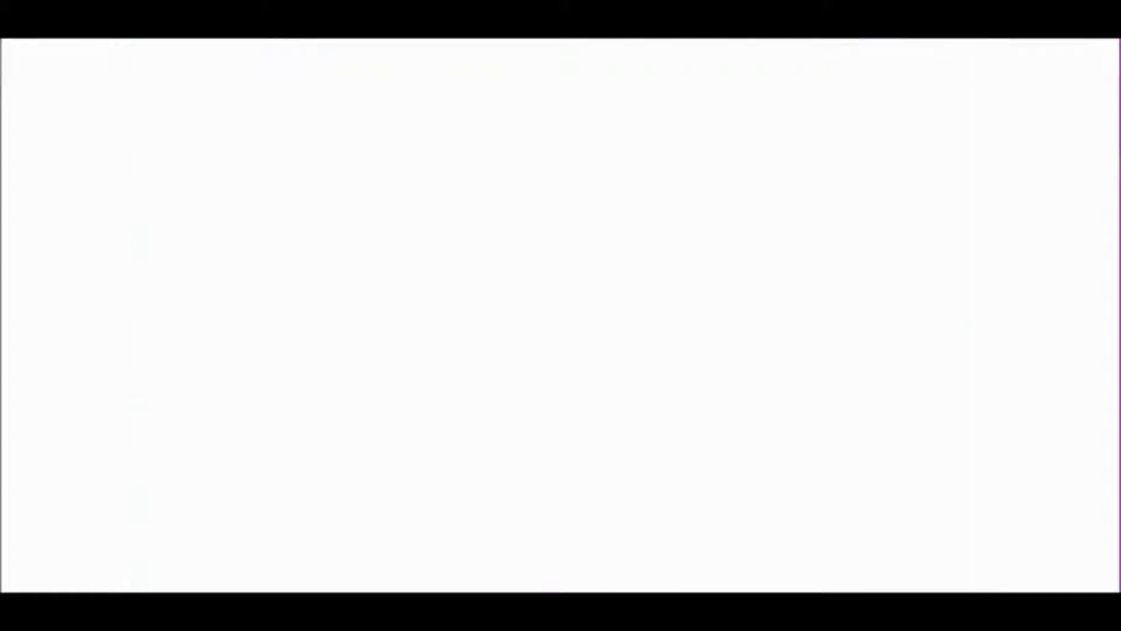